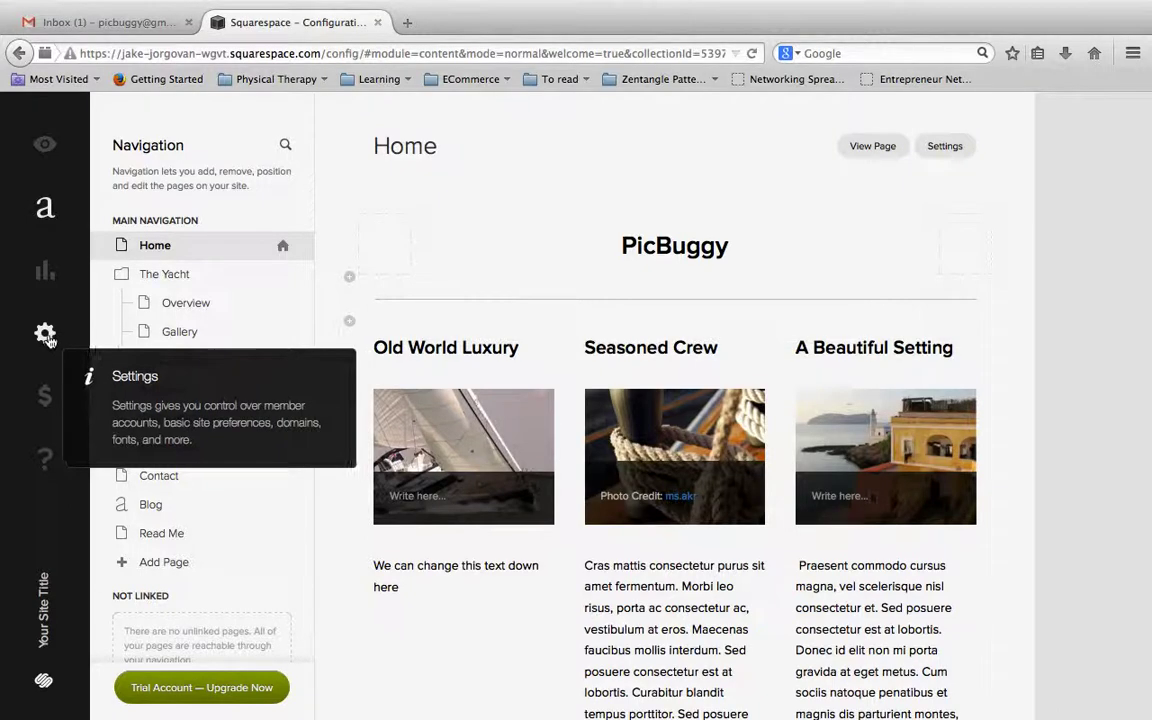
Open the site Settings and check the Templates page, which lists Five as the live template
click(47, 337)
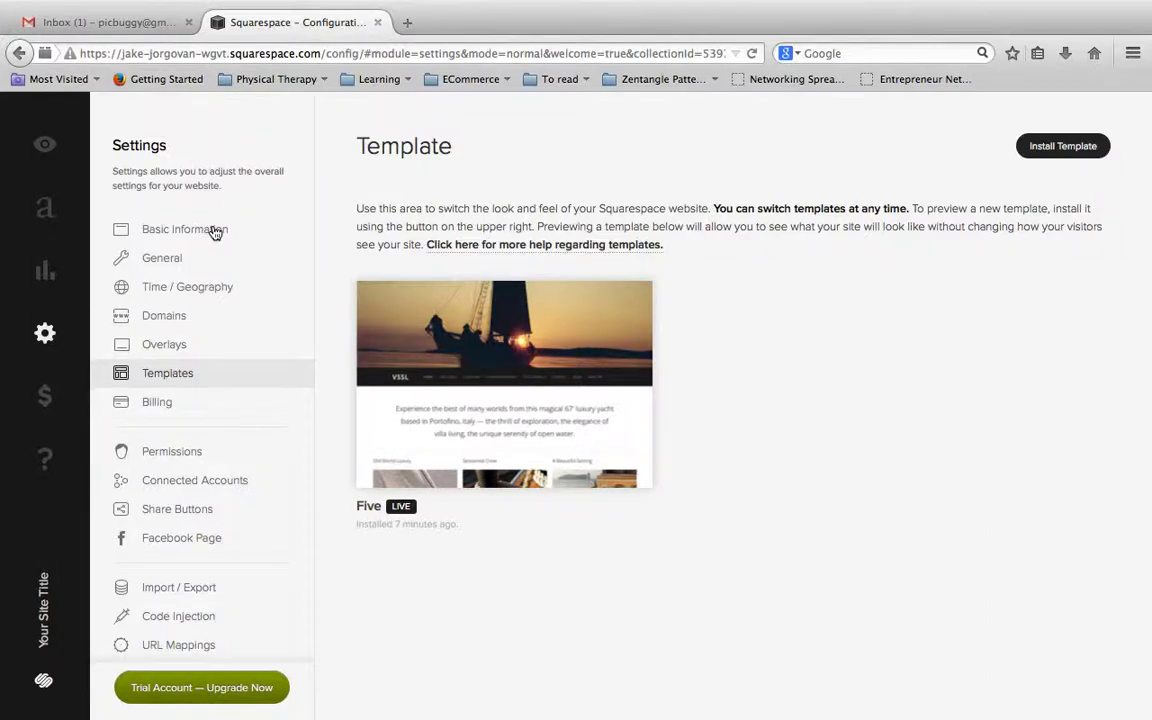
scroll(213, 233, down, 2)
scroll(214, 233, up, 2)
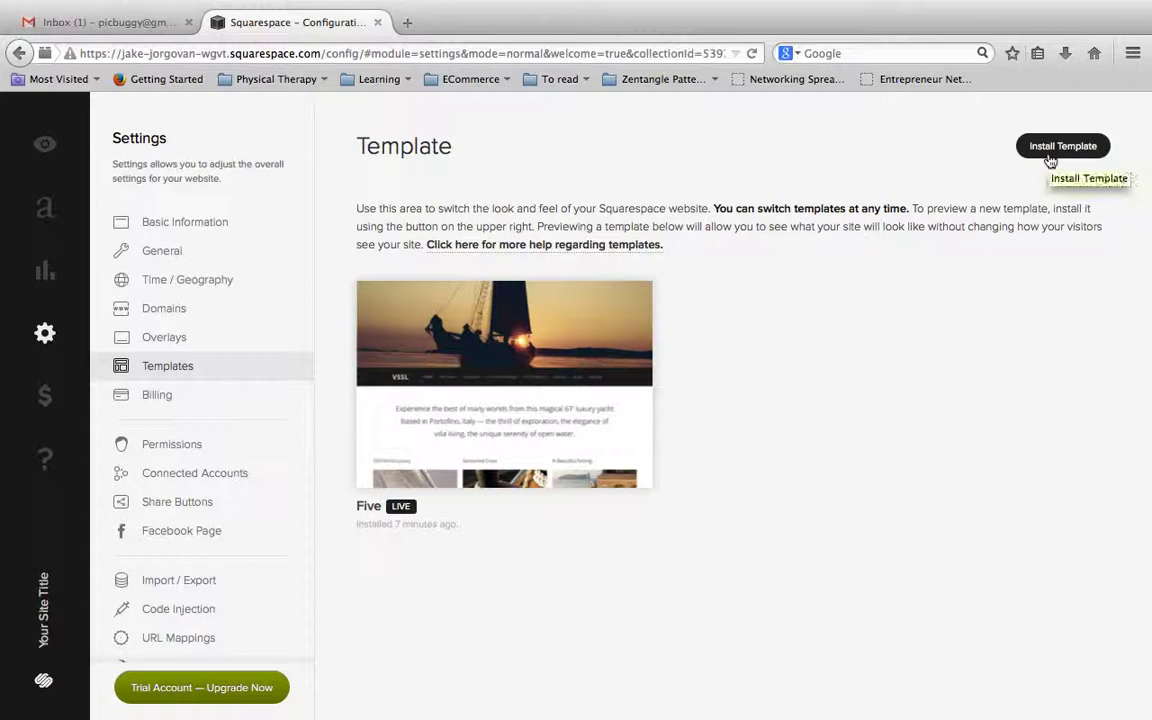
Open the new-template gallery and browse options like Galapagos, Flatiron, Momentum, VSSL and Wells
click(1050, 158)
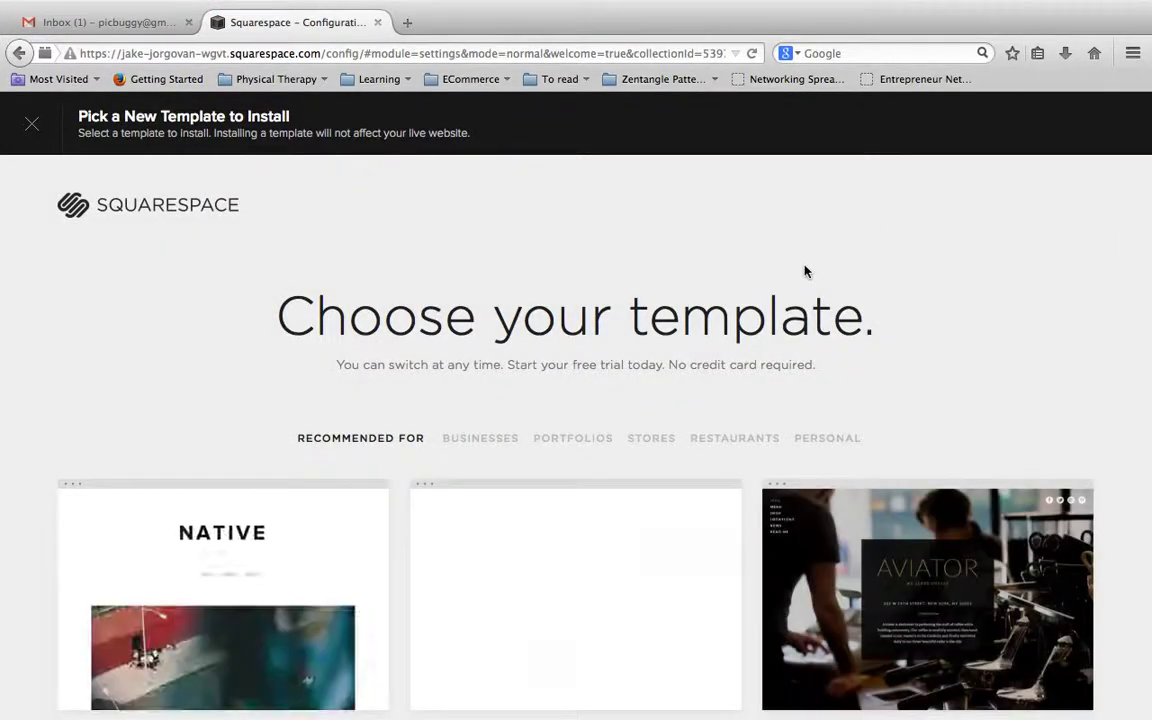
scroll(750, 293, down, 3)
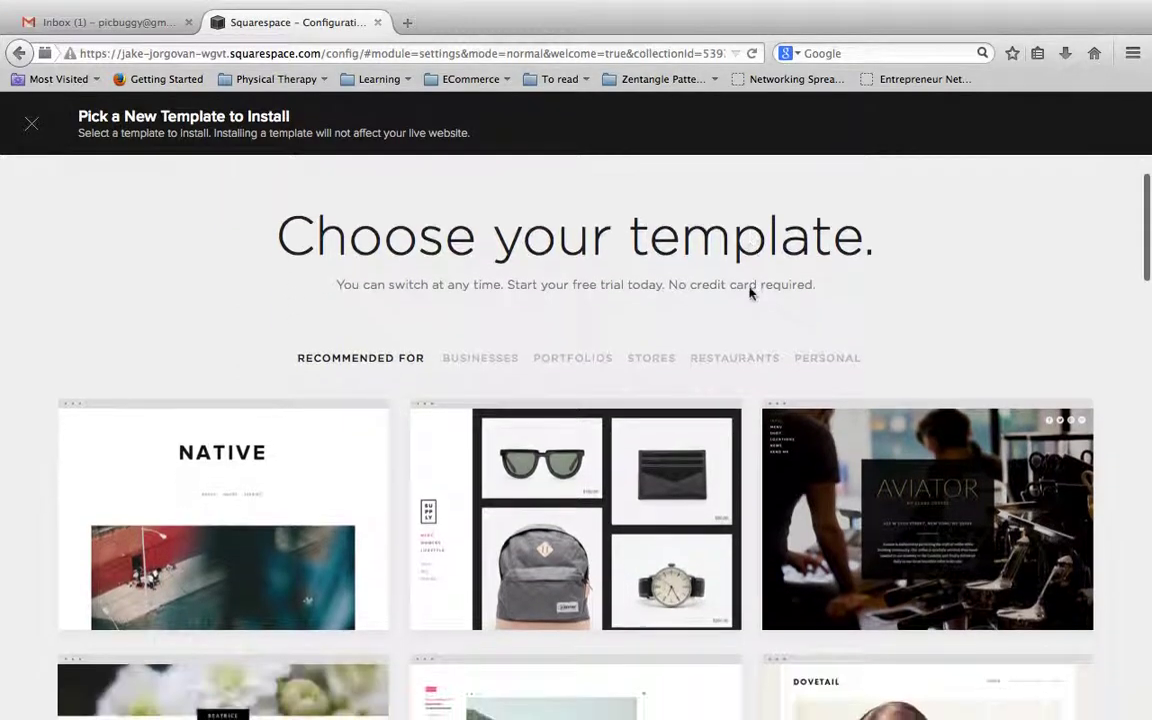
scroll(750, 293, down, 2)
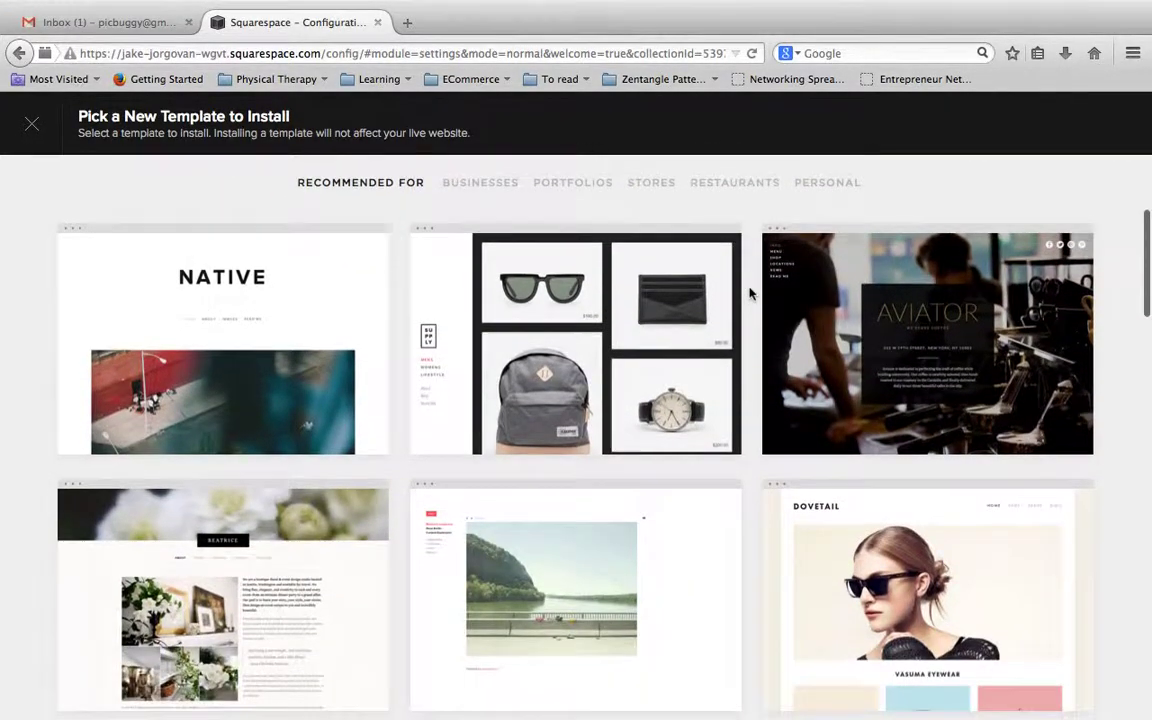
scroll(750, 293, down, 2)
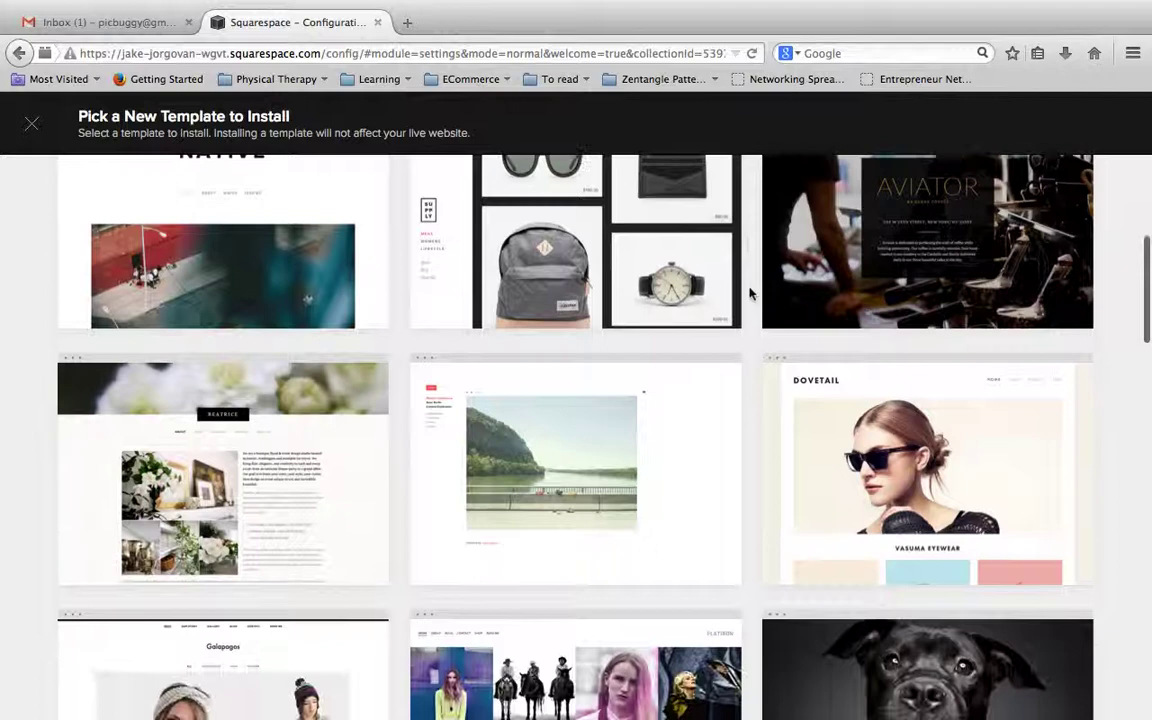
scroll(750, 293, down, 1)
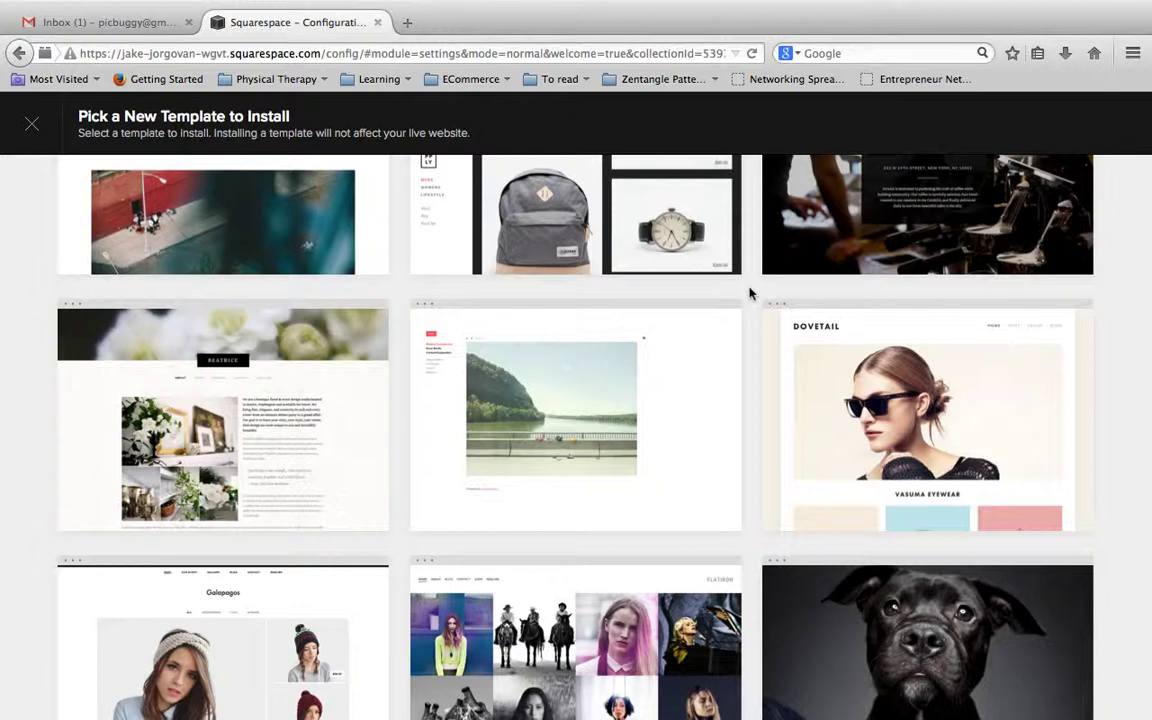
mouse_move(843, 368)
scroll(760, 405, down, 4)
scroll(790, 407, down, 2)
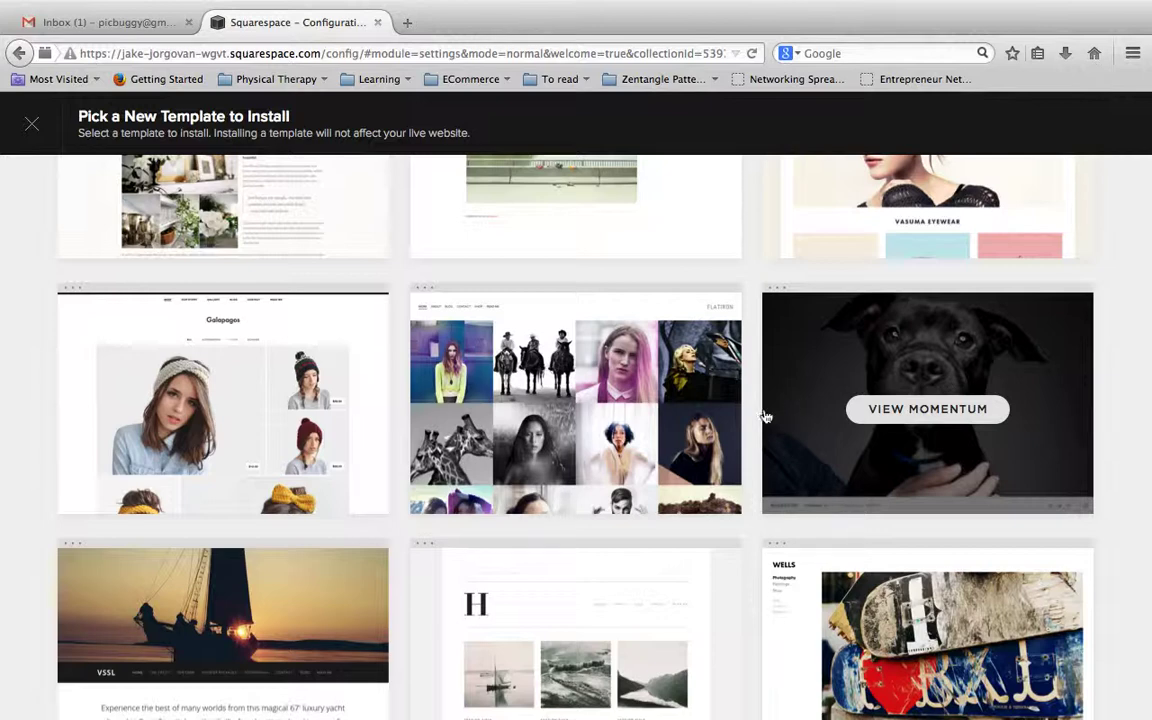
scroll(766, 417, down, 4)
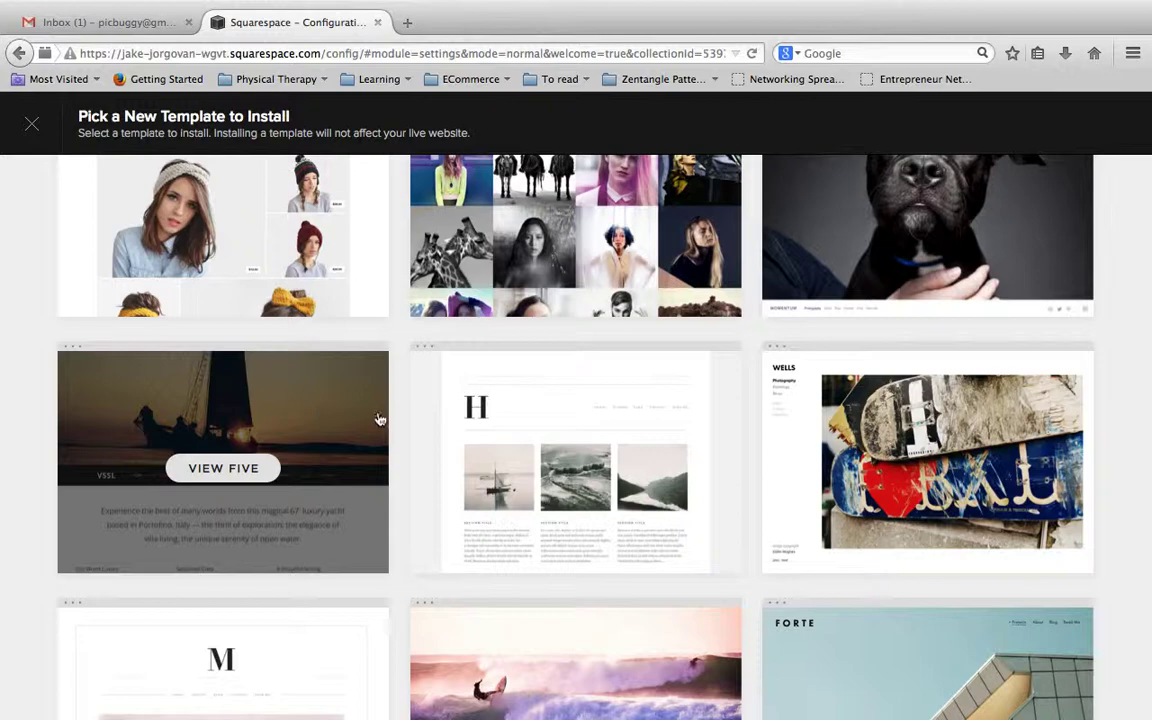
scroll(375, 427, down, 3)
scroll(377, 427, down, 2)
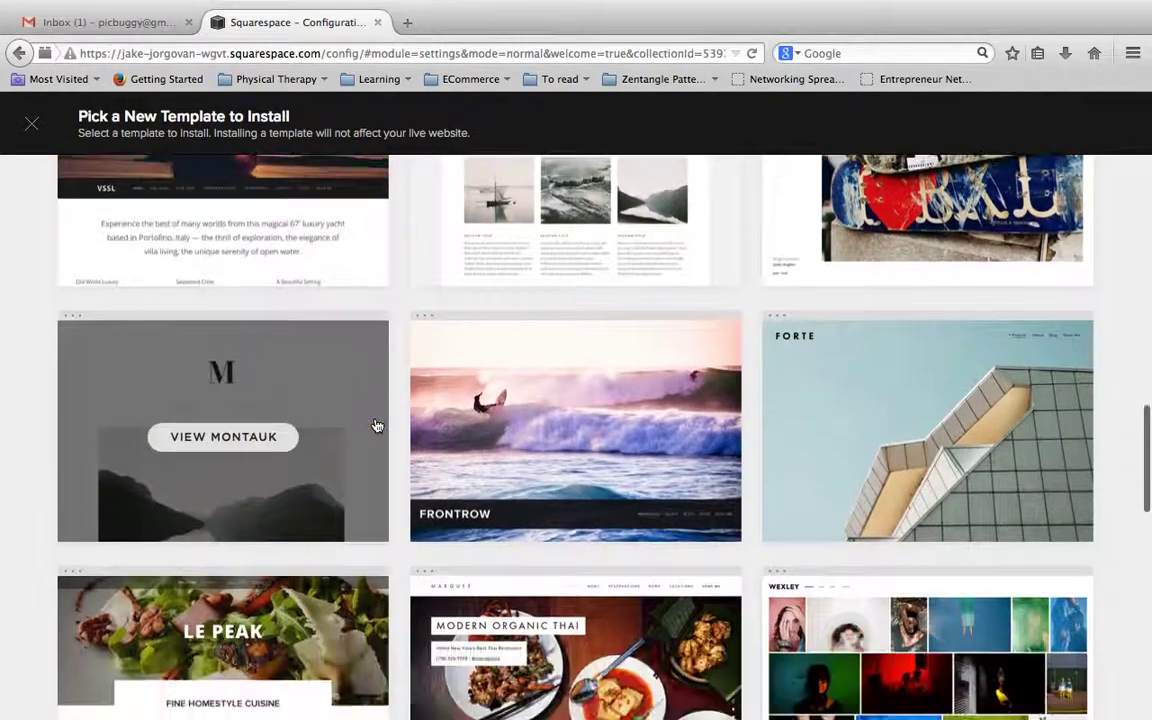
mouse_move(357, 406)
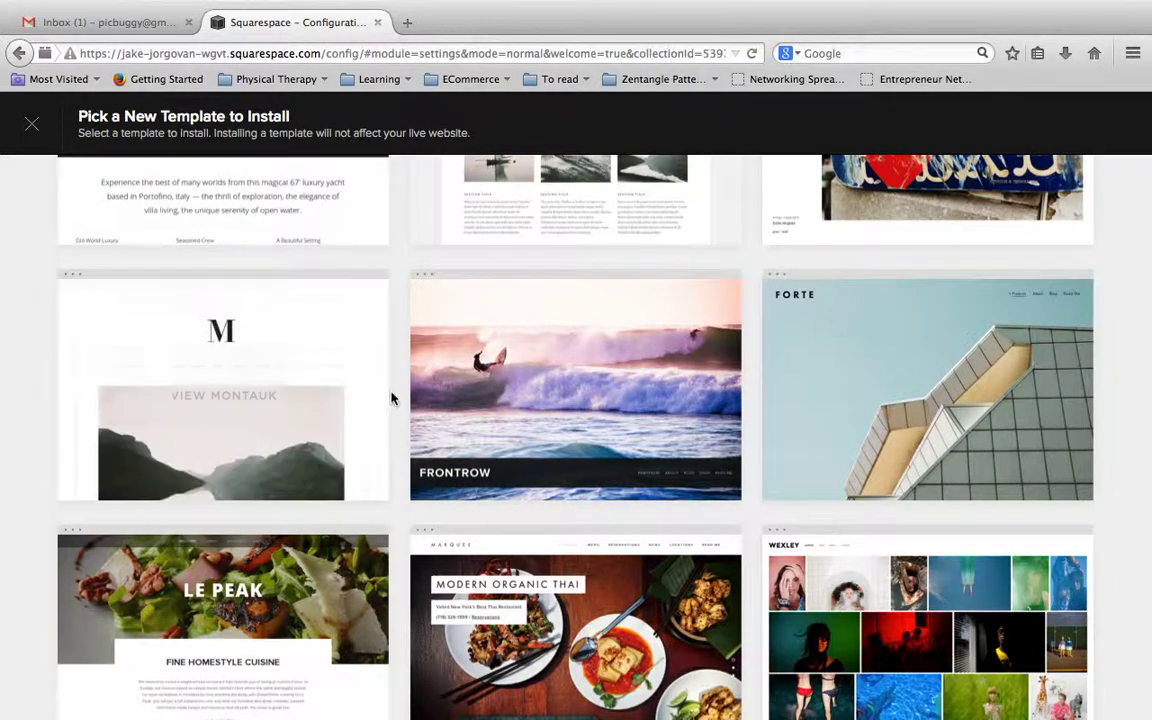
scroll(391, 393, down, 5)
mouse_move(663, 386)
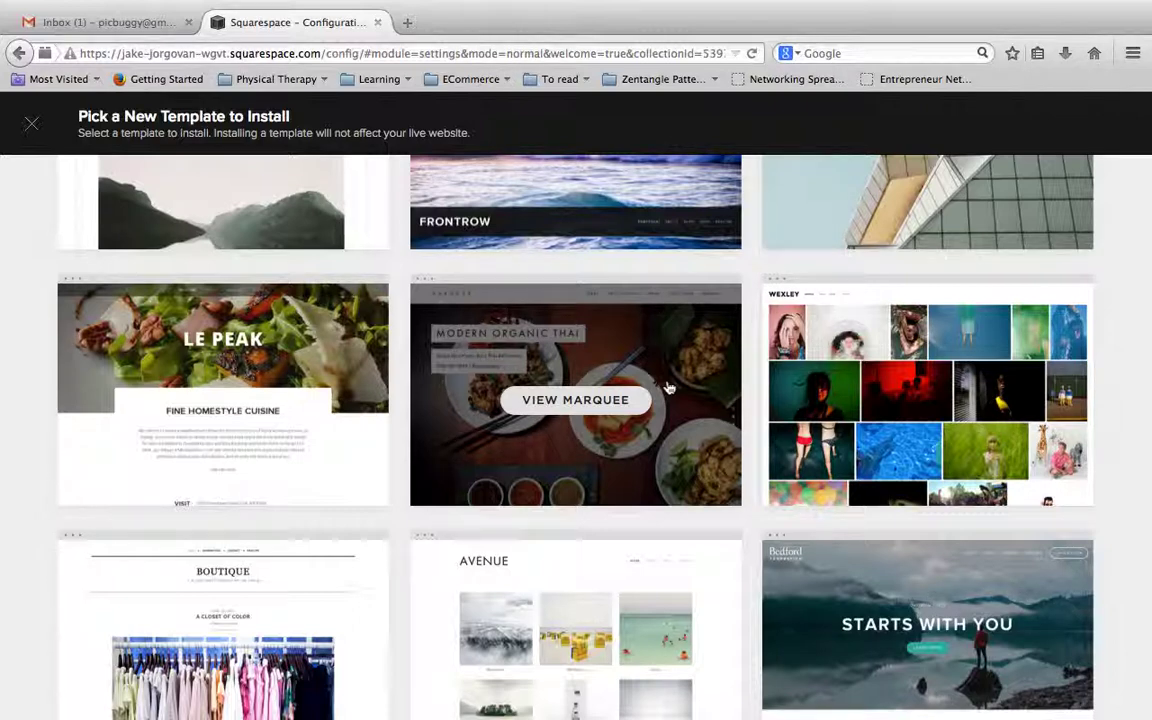
scroll(670, 387, down, 4)
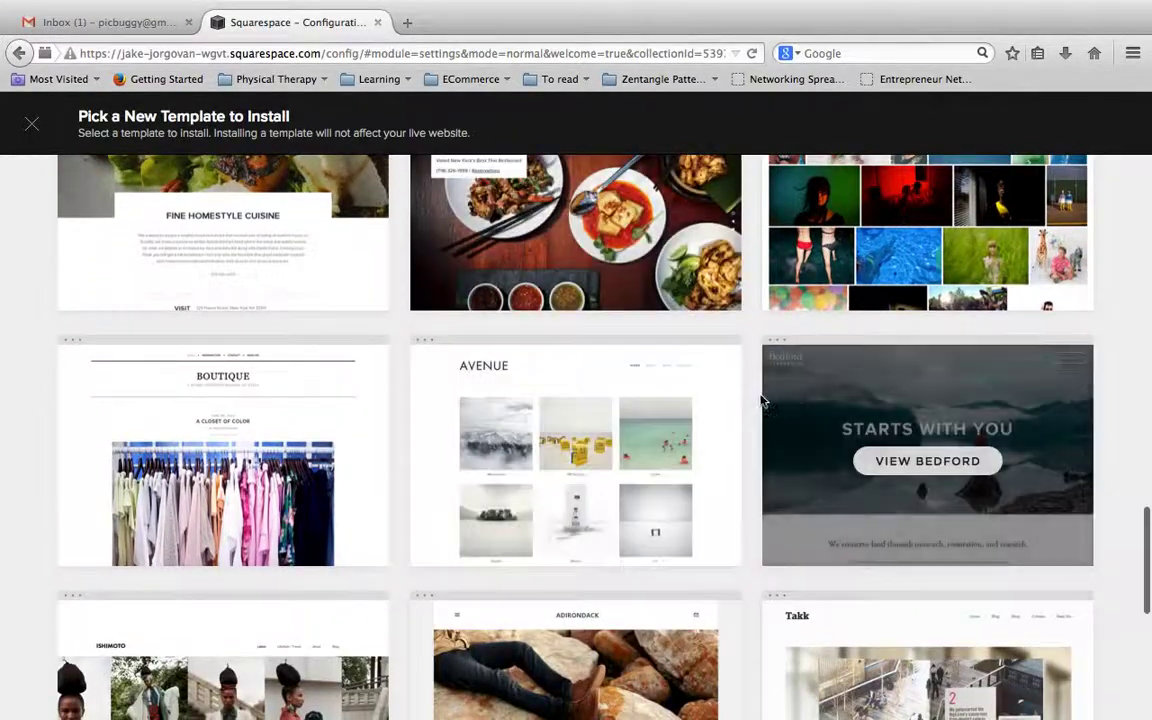
scroll(758, 401, down, 1)
mouse_move(718, 394)
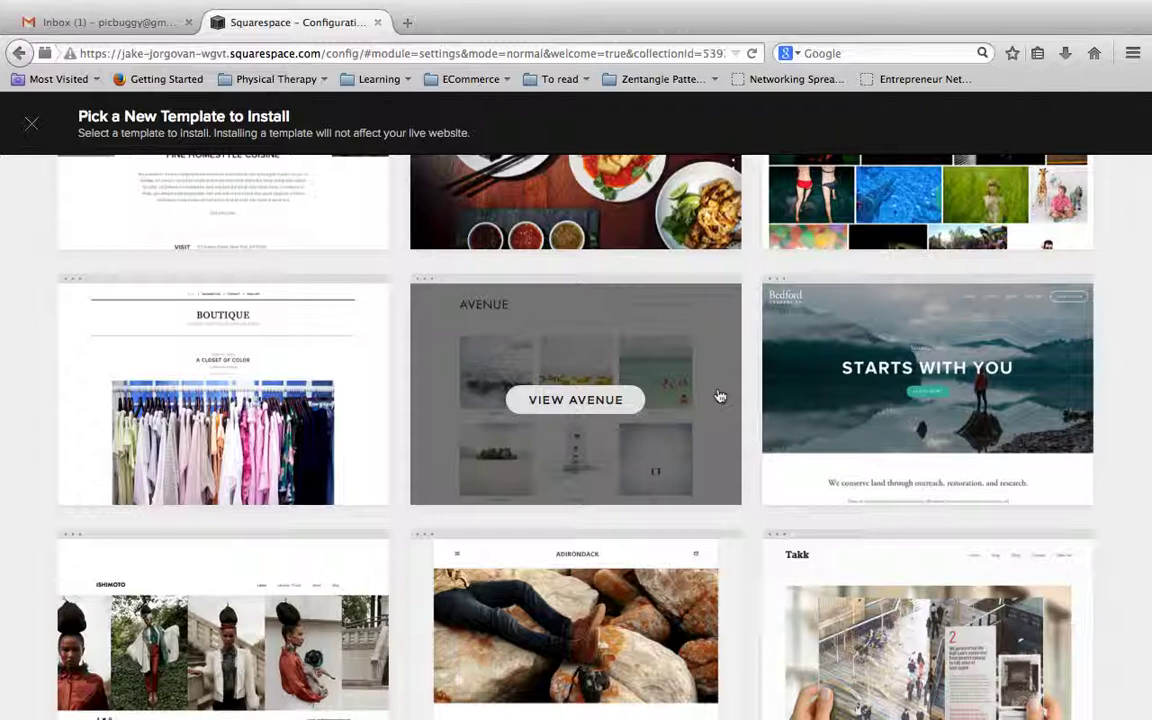
mouse_move(790, 400)
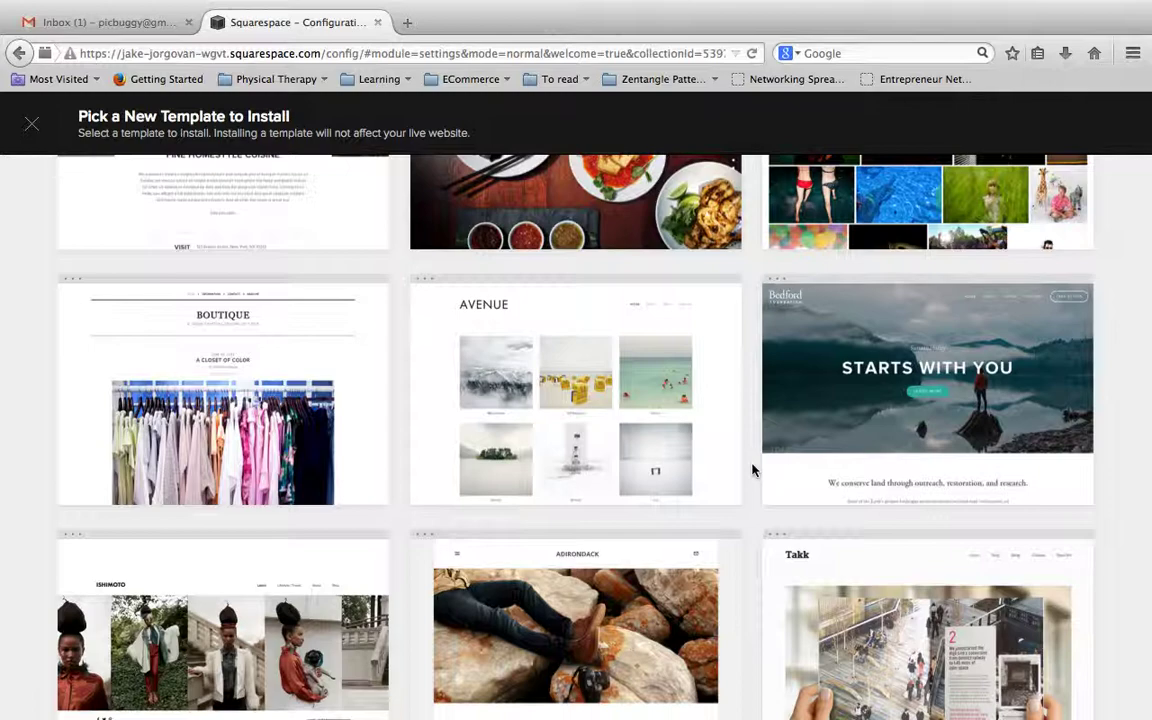
scroll(753, 470, down, 8)
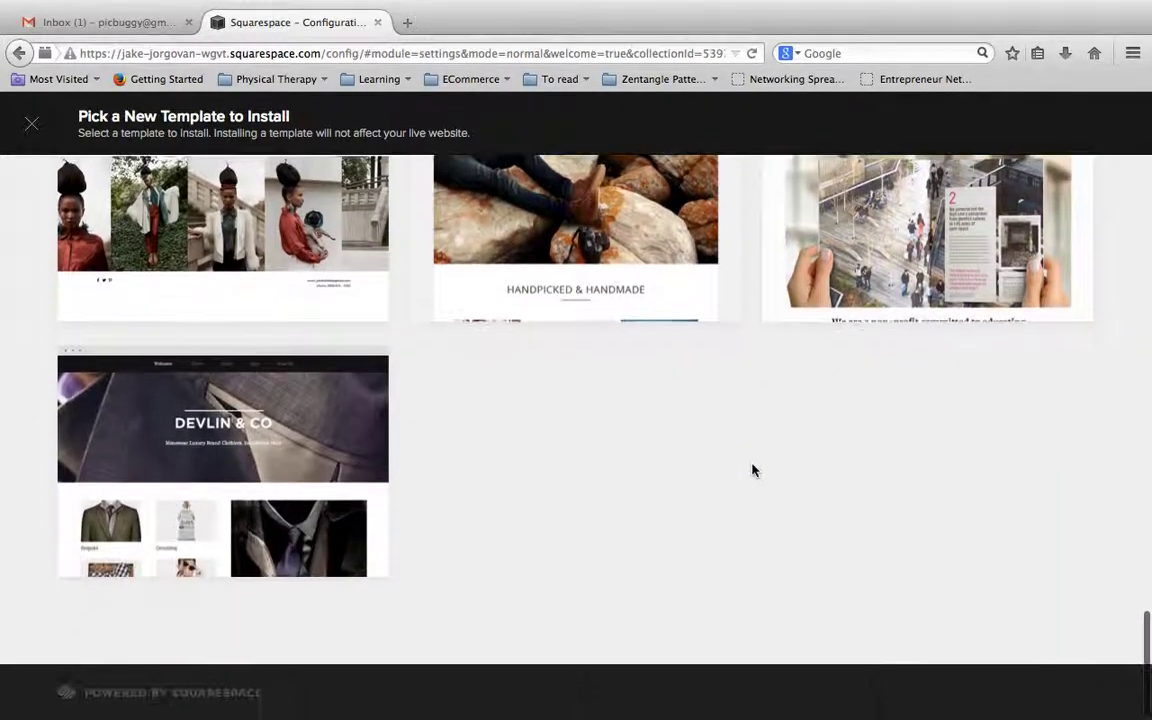
scroll(753, 470, up, 3)
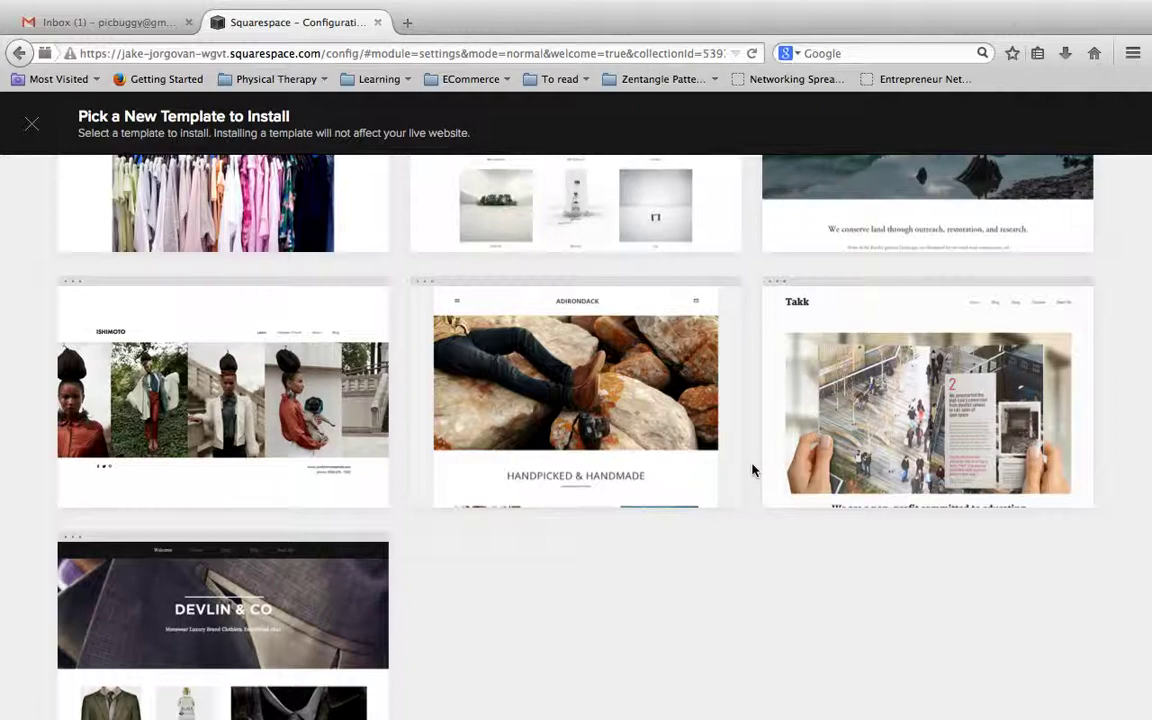
scroll(753, 470, up, 2)
scroll(753, 470, up, 5)
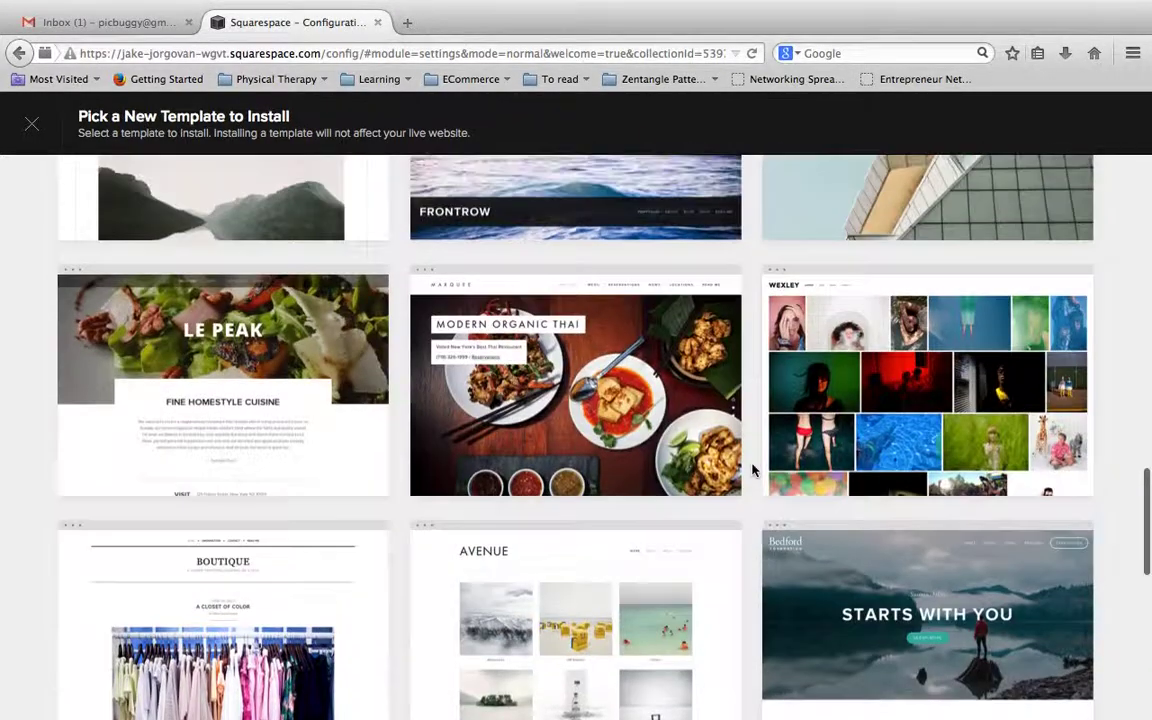
scroll(753, 470, up, 1)
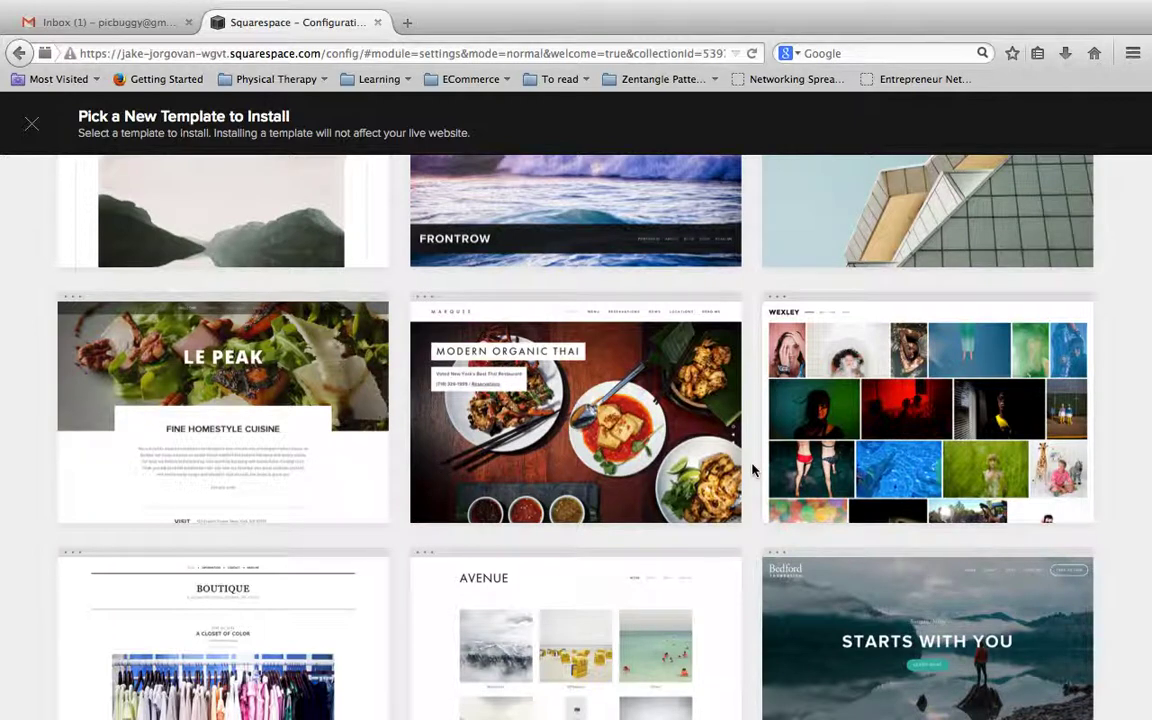
mouse_move(672, 462)
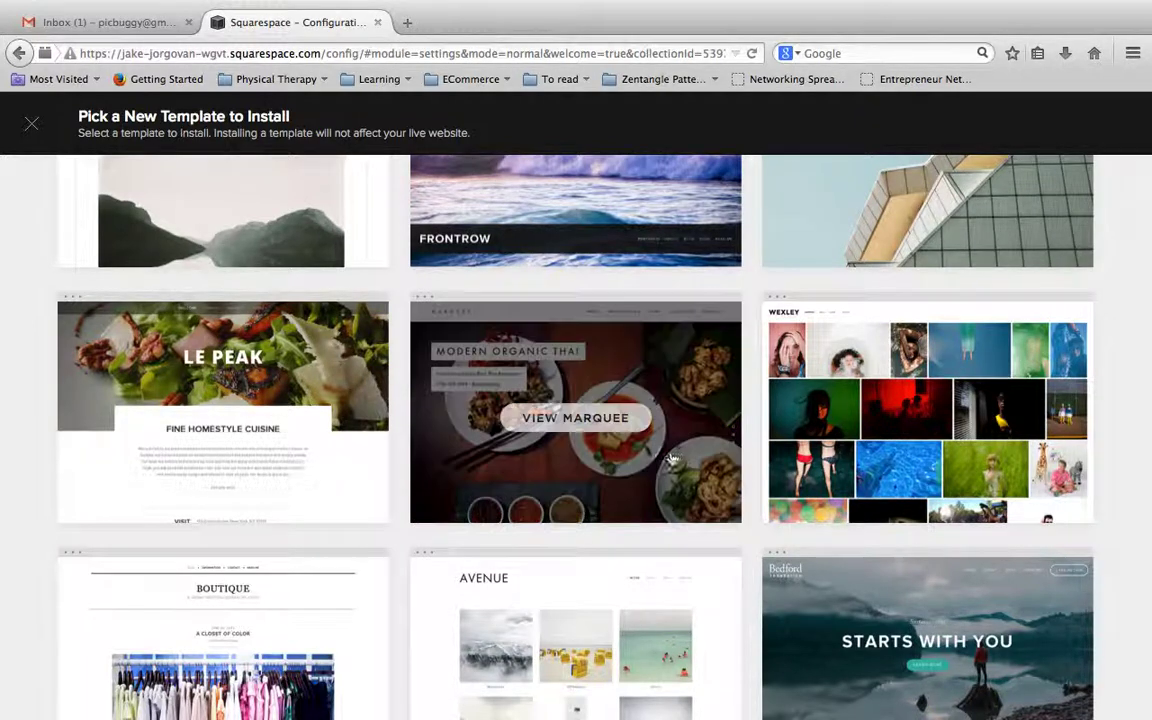
click(628, 424)
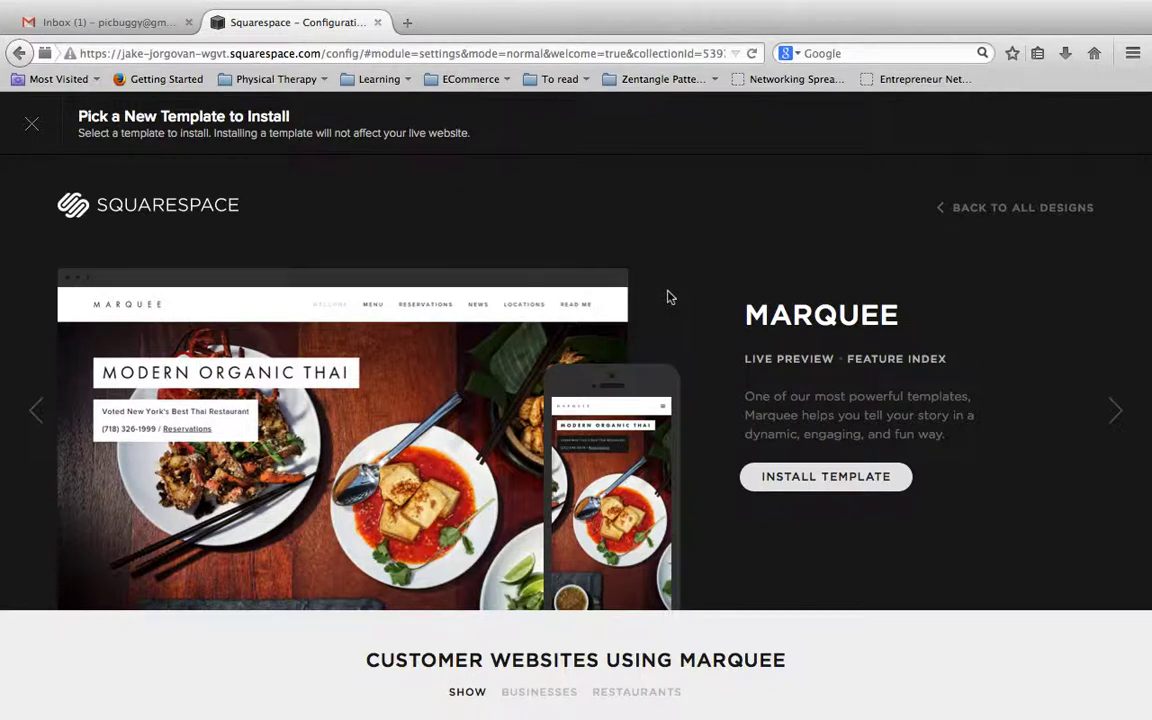
scroll(669, 297, down, 1)
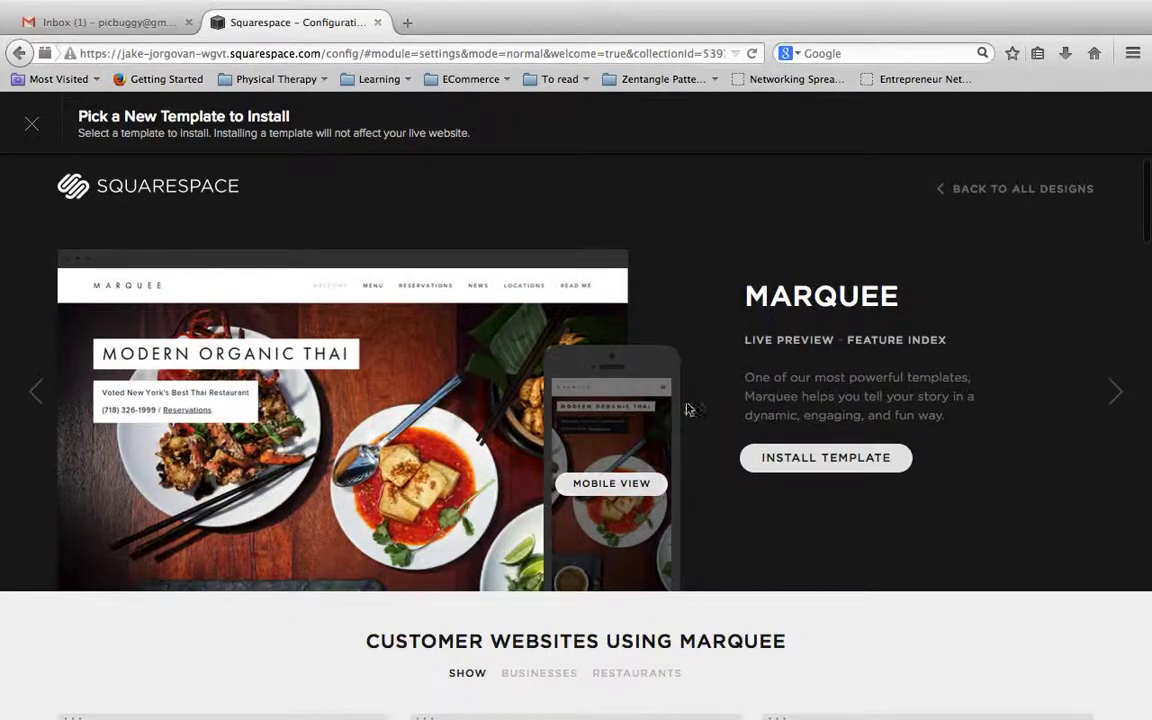
scroll(707, 362, down, 3)
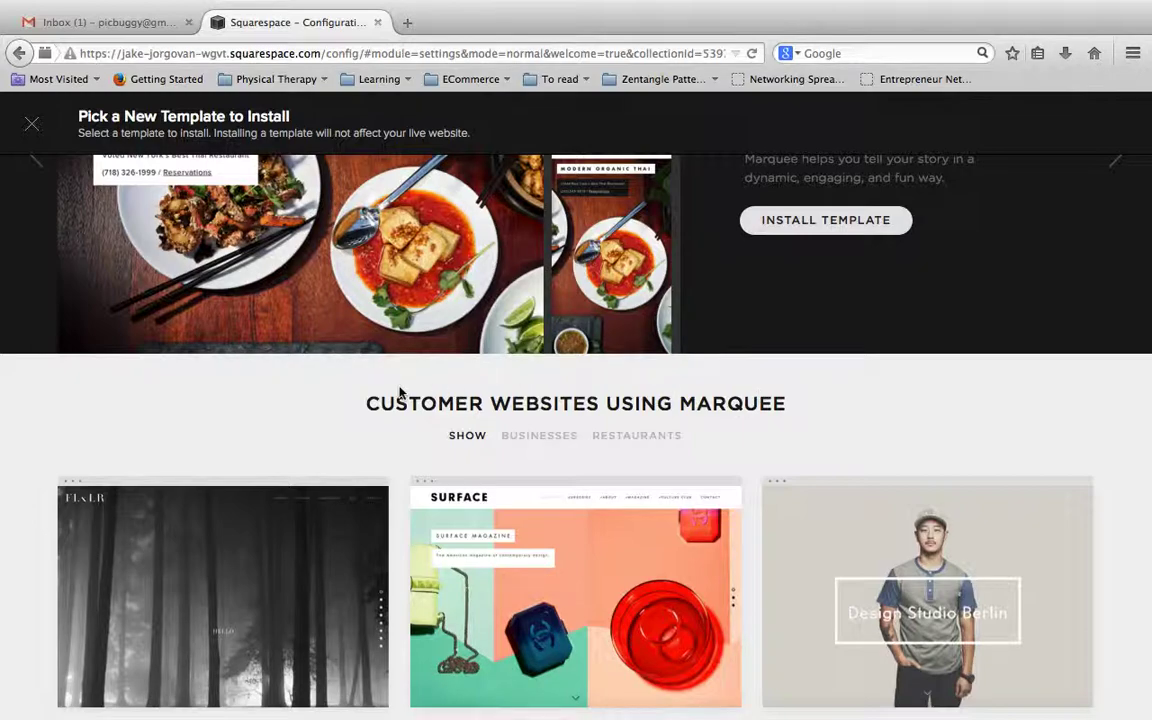
scroll(334, 404, down, 3)
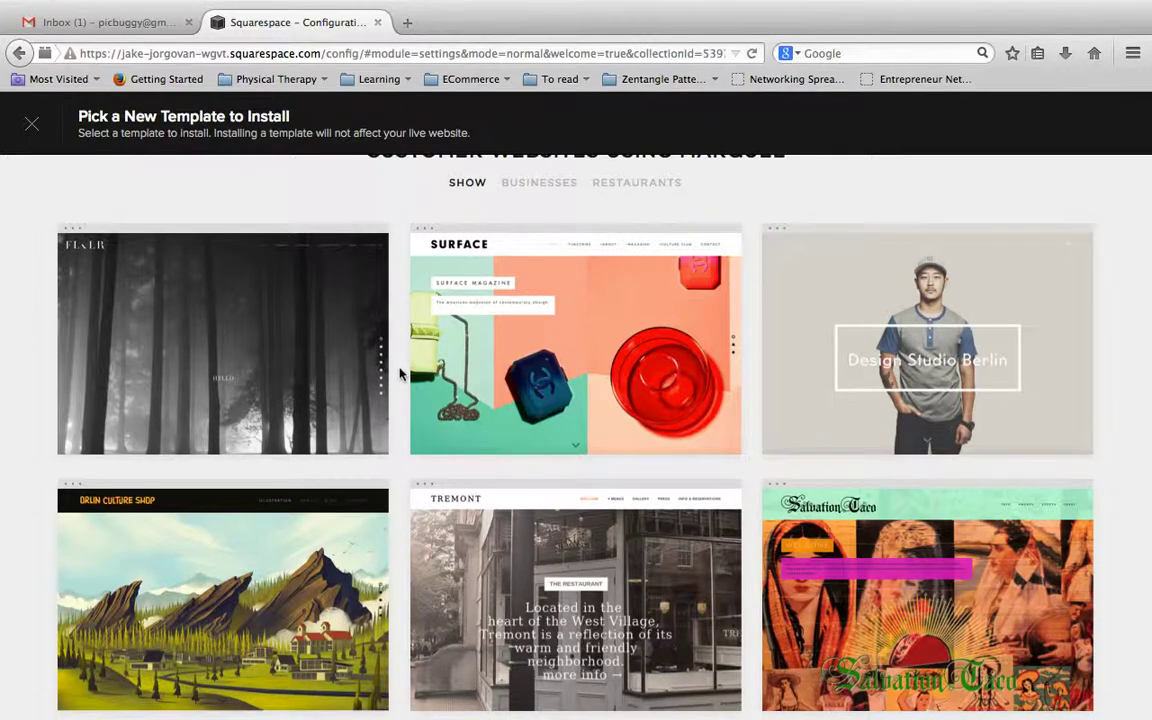
scroll(399, 374, down, 2)
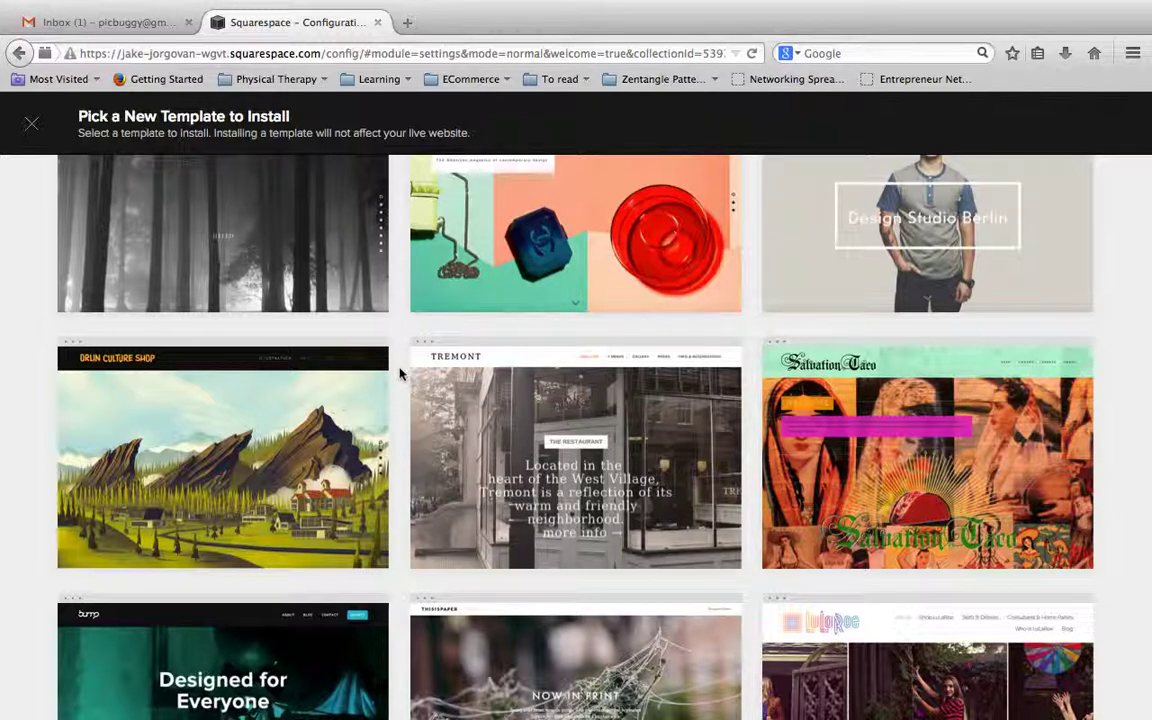
scroll(399, 373, down, 4)
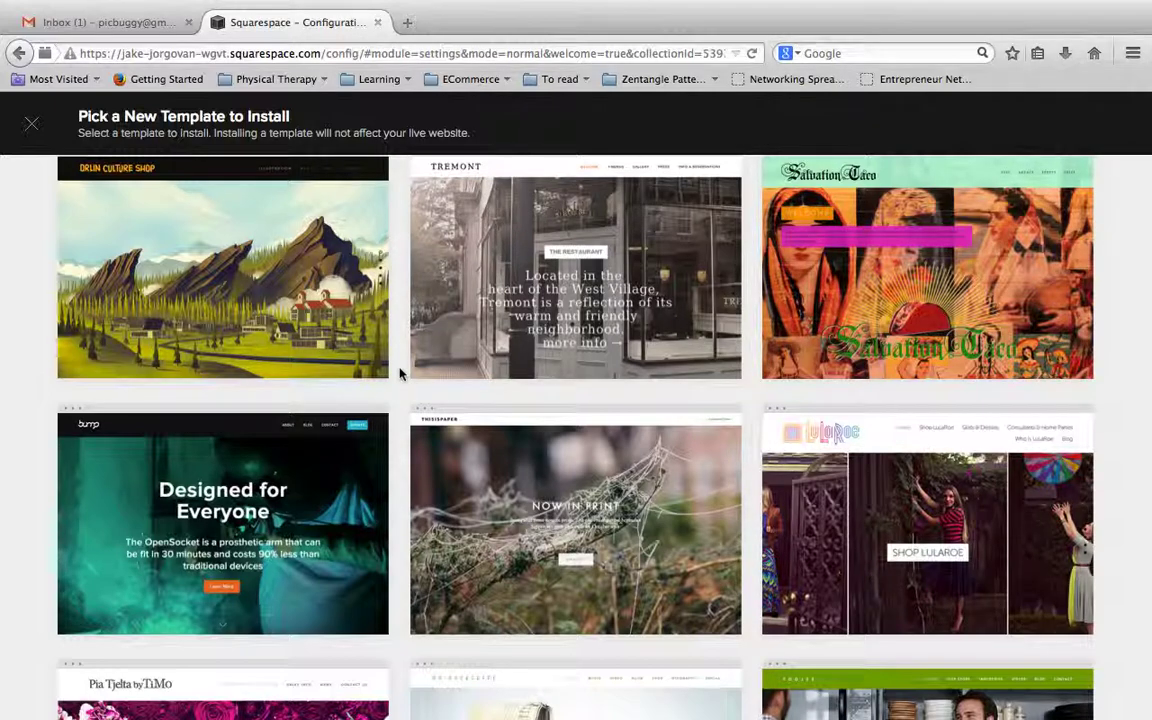
scroll(399, 373, down, 5)
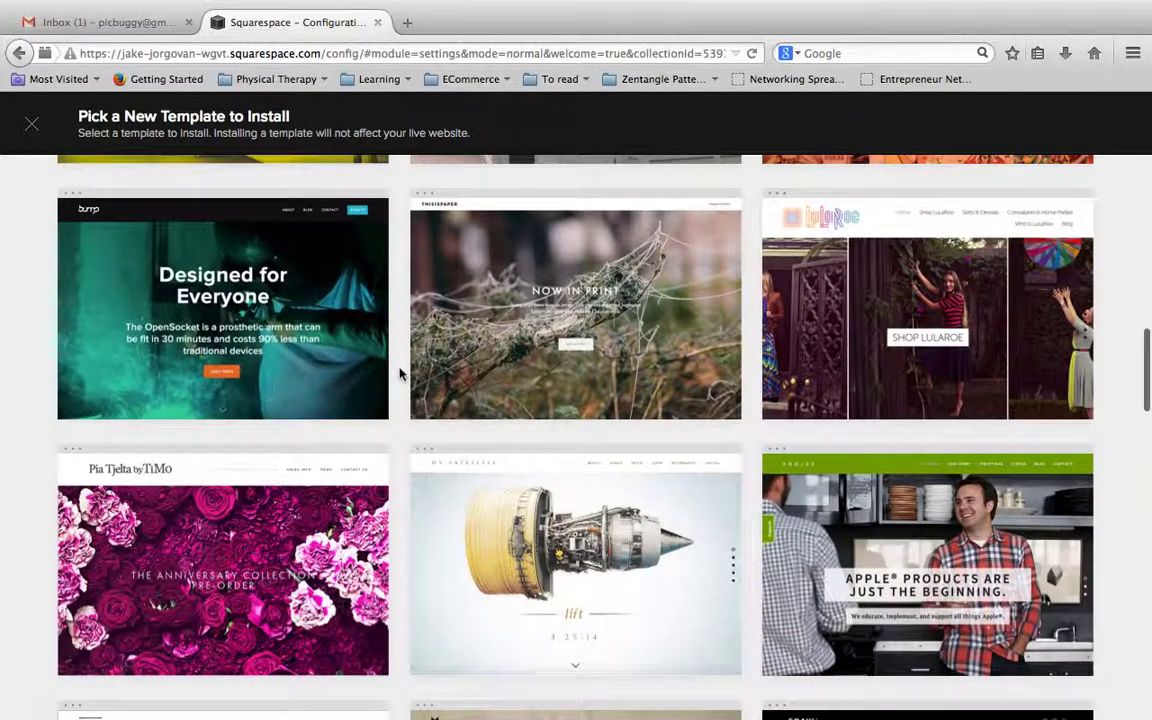
scroll(399, 373, up, 1)
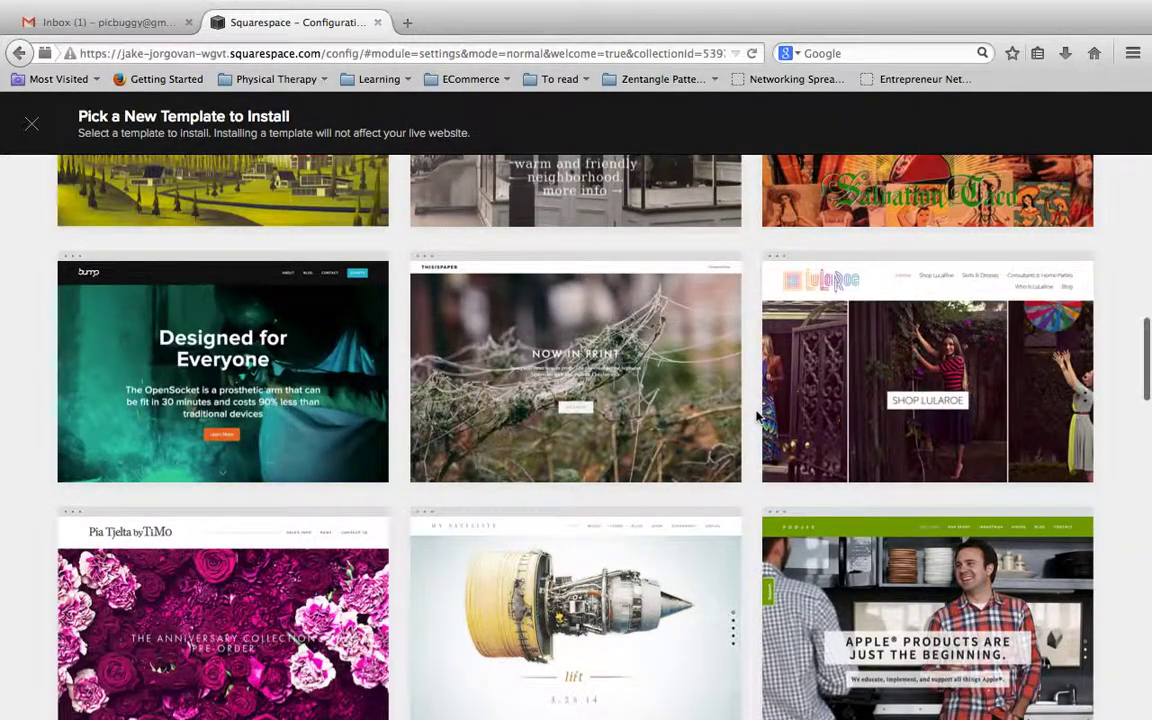
scroll(757, 416, up, 2)
scroll(757, 416, up, 2)
scroll(757, 416, down, 6)
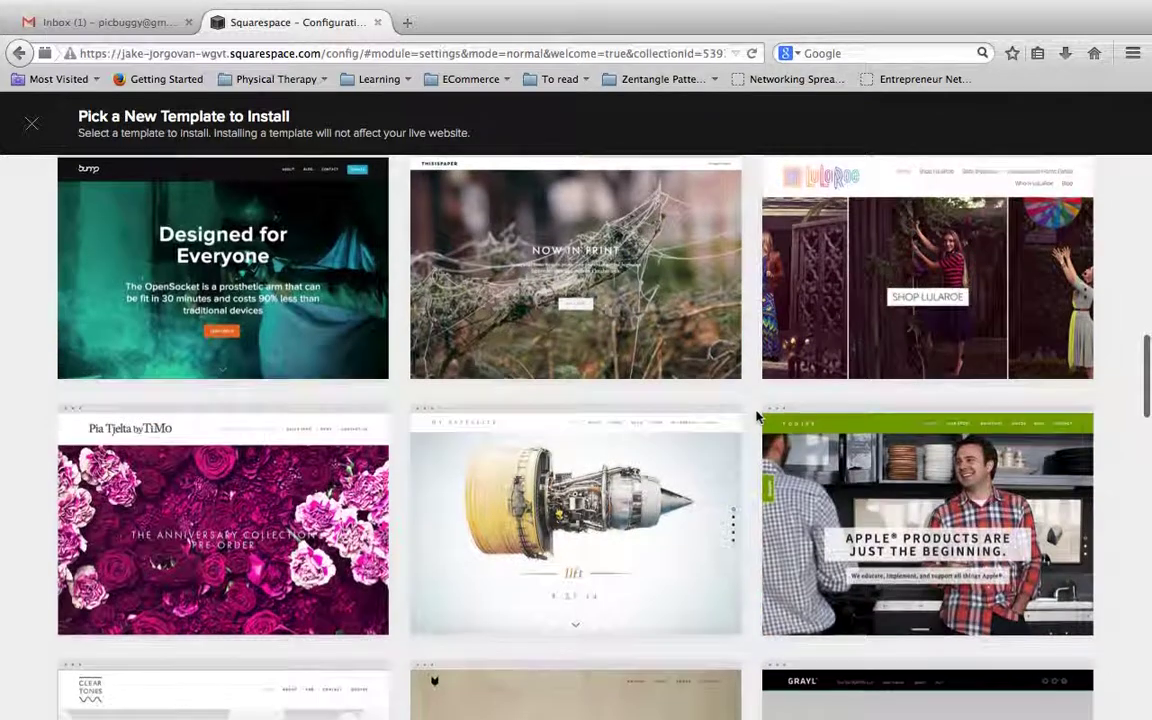
scroll(757, 416, up, 1)
Install Marquee from its detail page so it's listed beside the live Five template
click(755, 413)
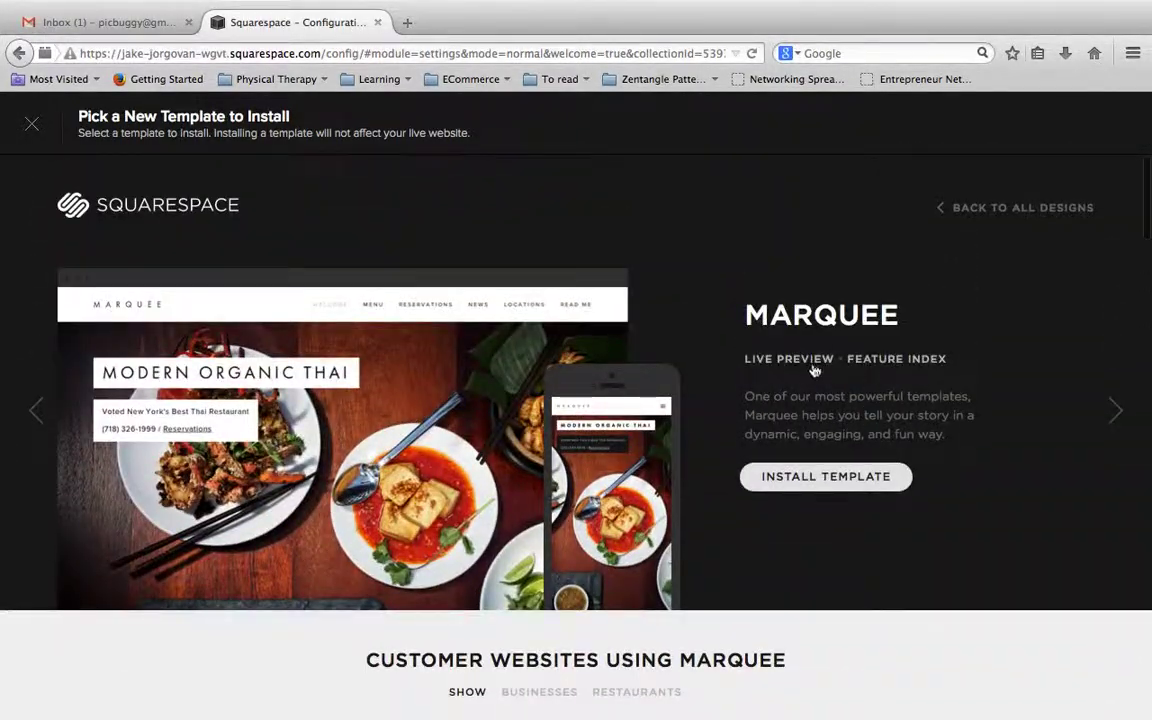
click(890, 478)
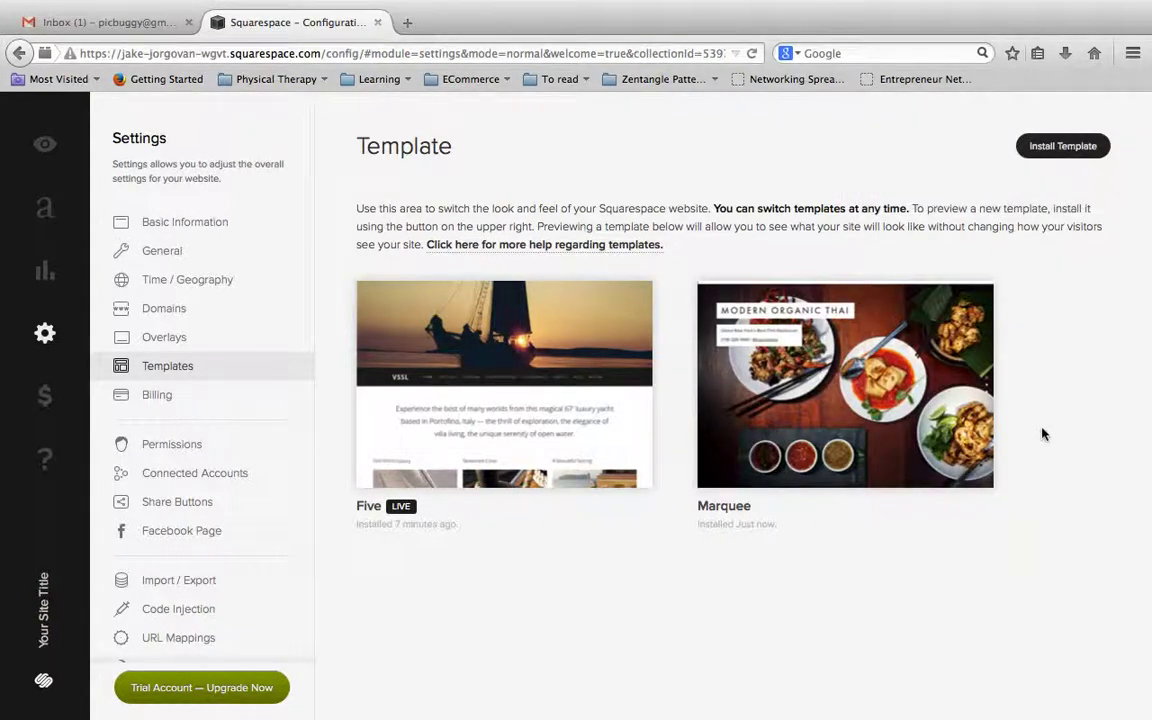
mouse_move(855, 313)
mouse_move(730, 322)
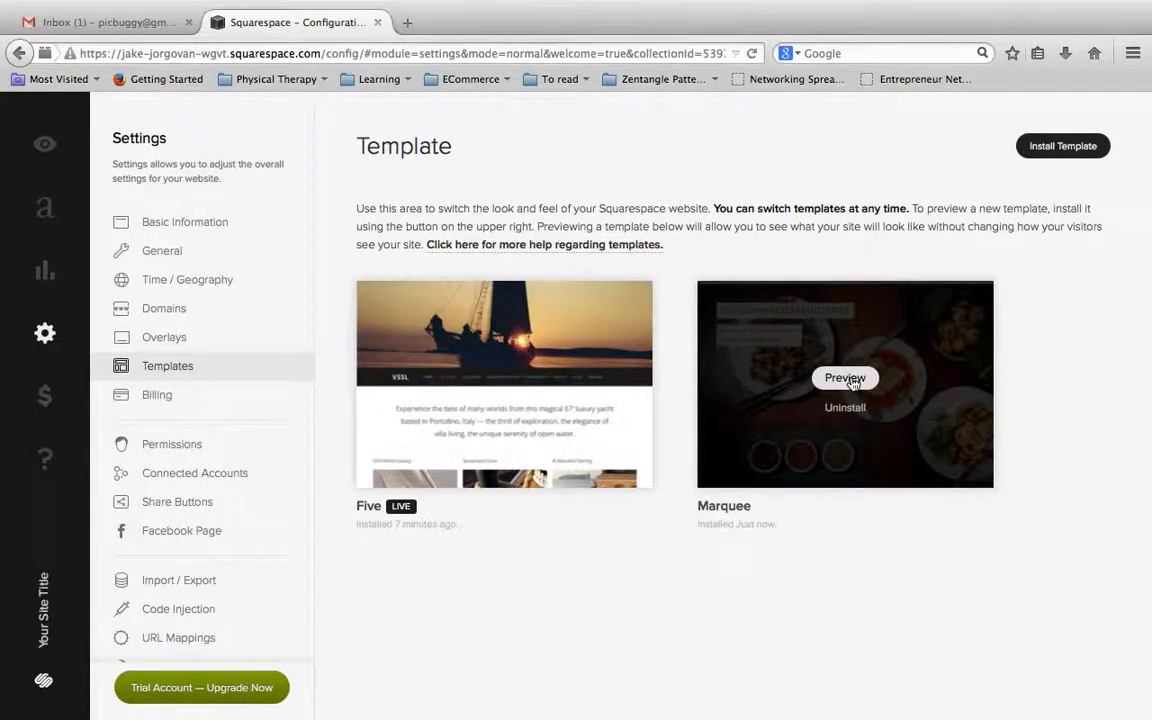
Preview the site in Marquee and scroll through its 'Modern Organic Thai' demo restaurant page
click(845, 379)
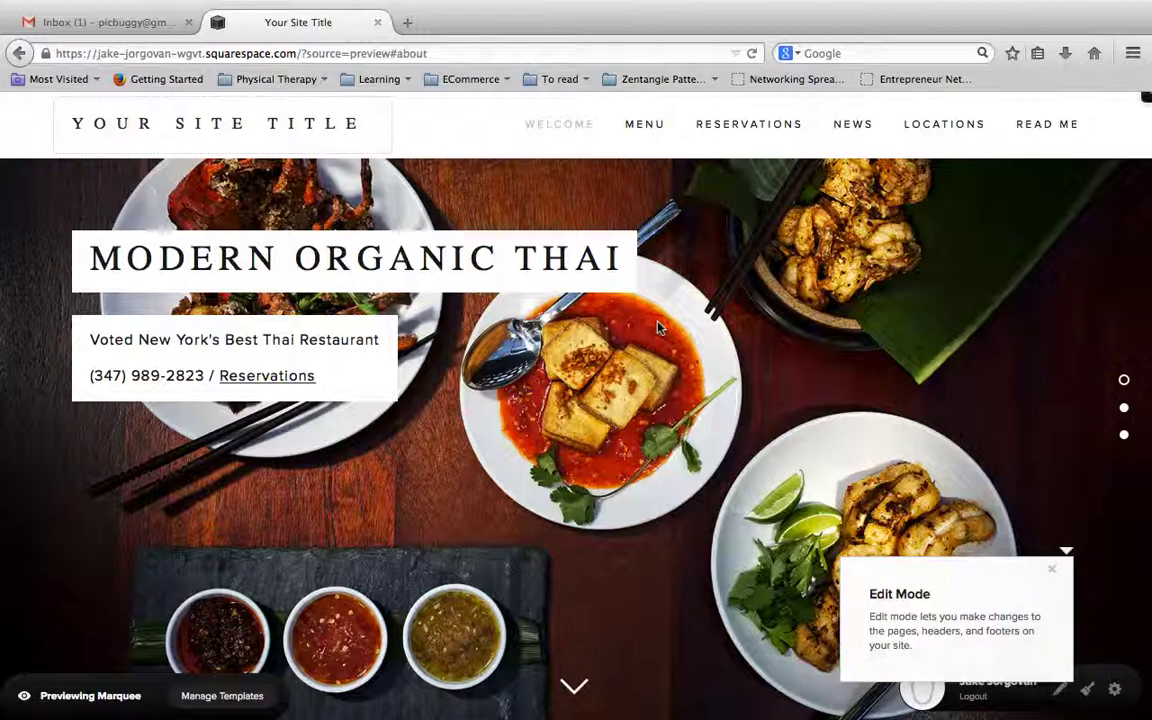
scroll(657, 327, down, 5)
scroll(657, 327, down, 8)
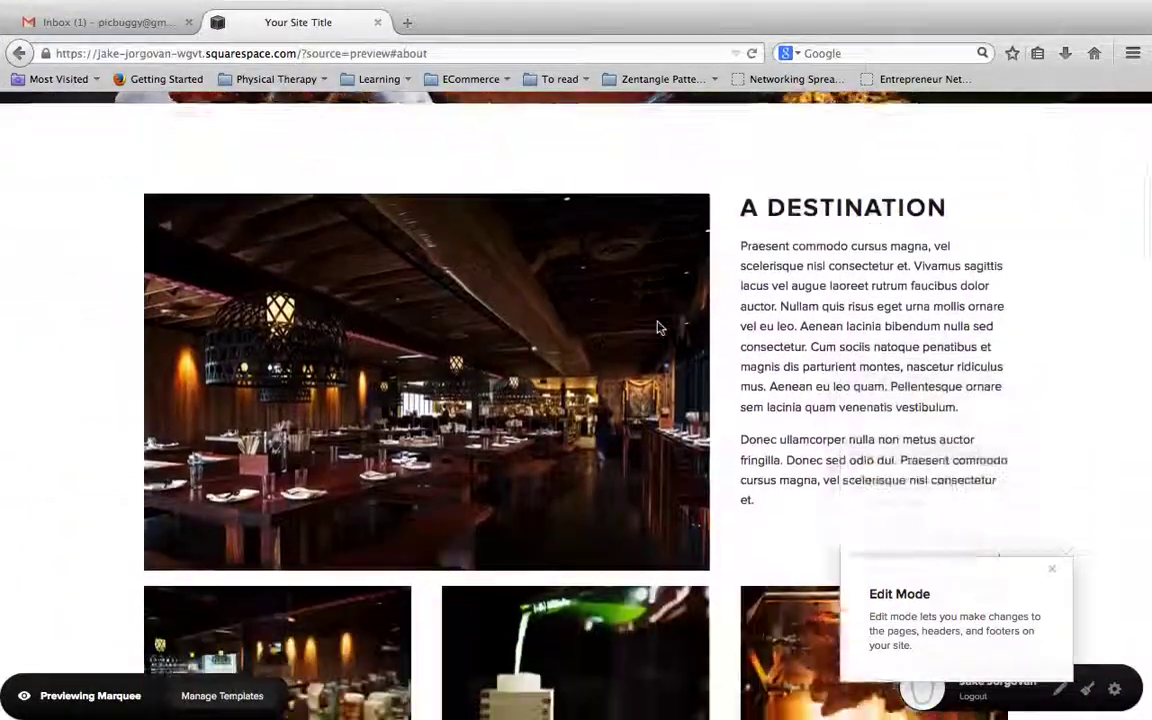
scroll(657, 327, down, 8)
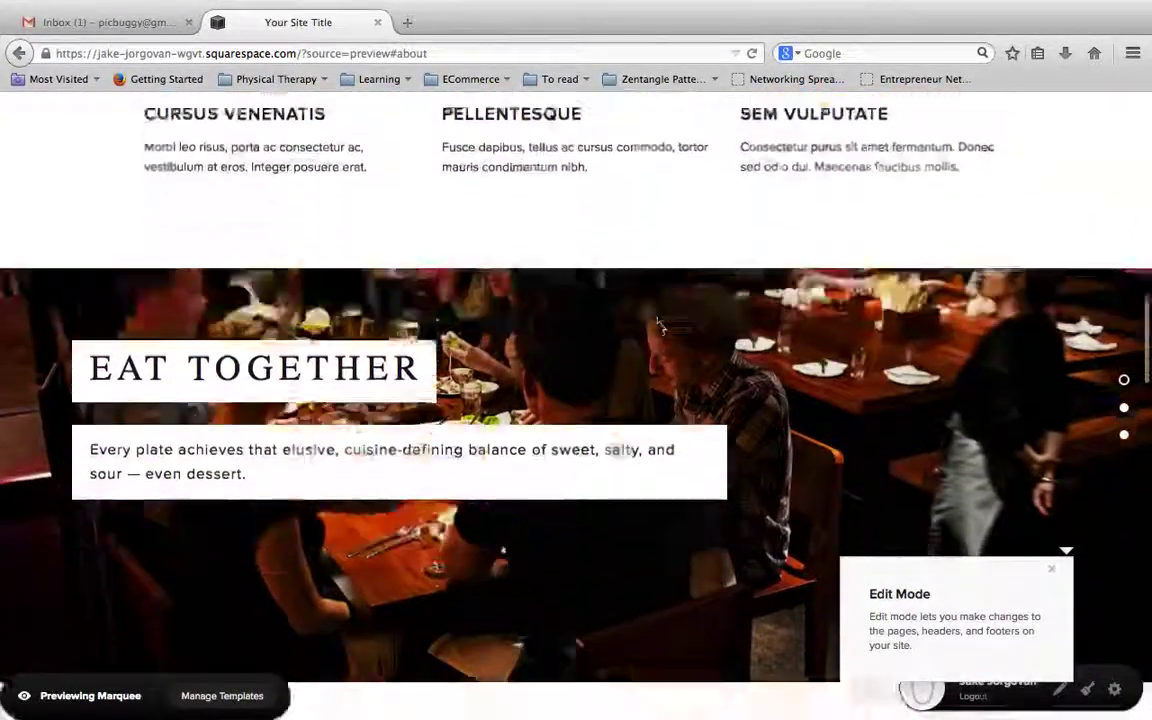
scroll(661, 327, down, 8)
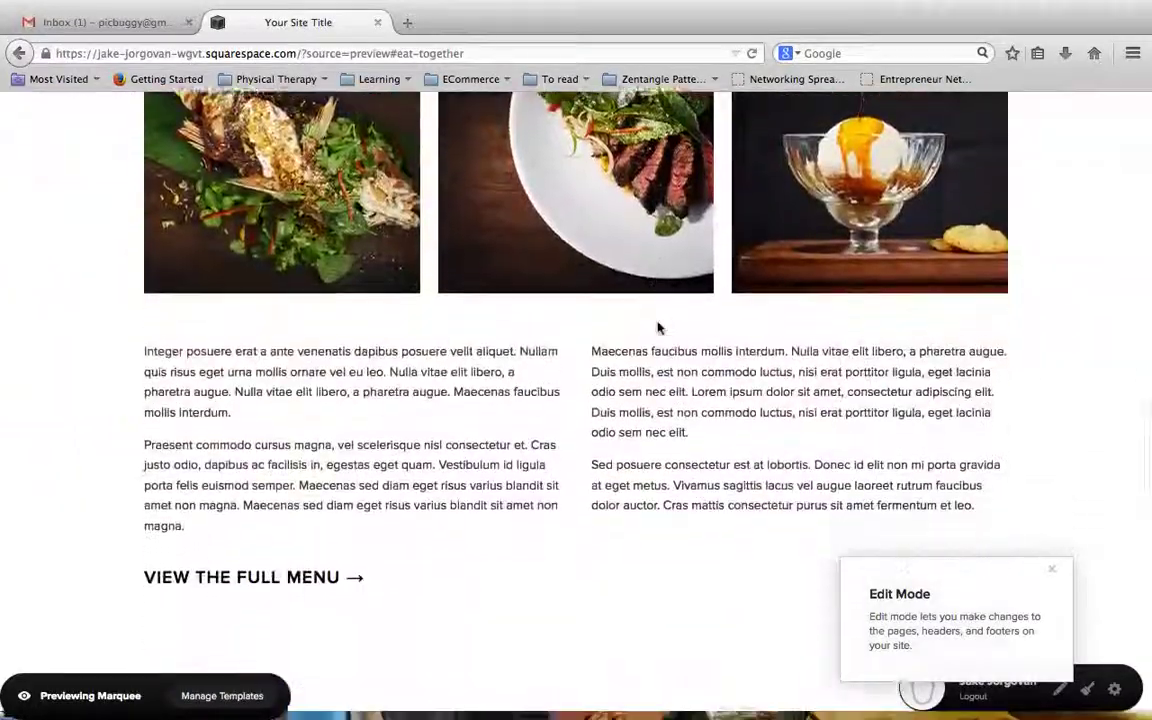
scroll(658, 327, down, 8)
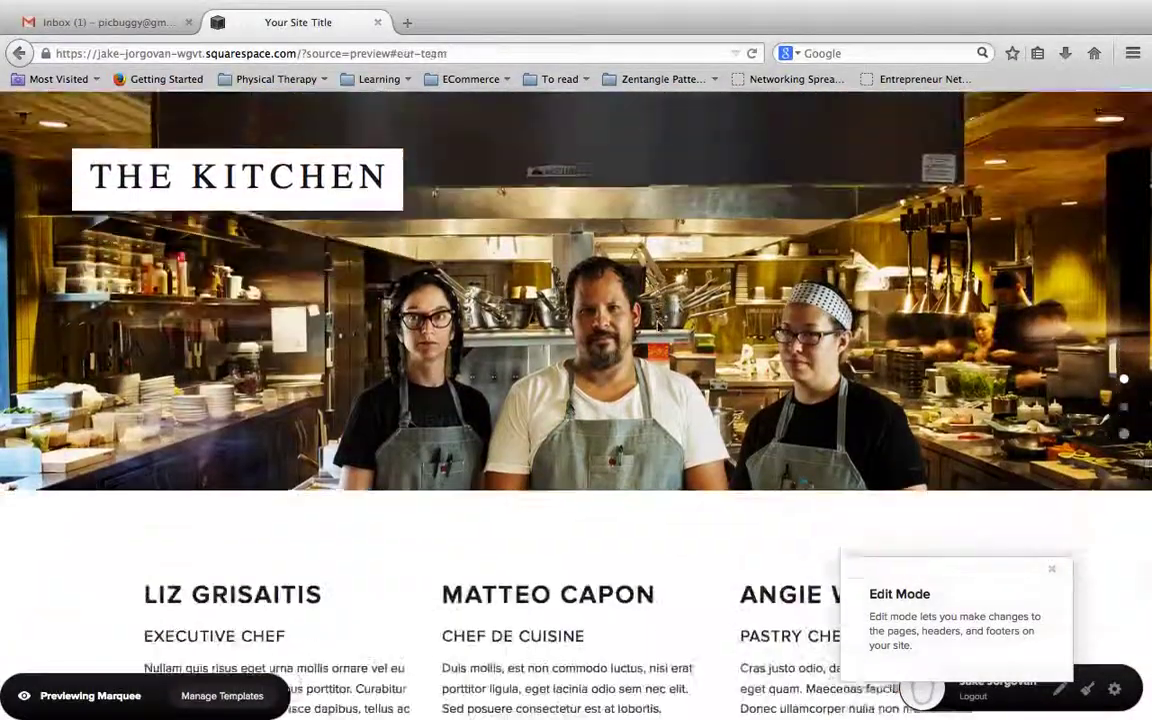
scroll(658, 327, down, 5)
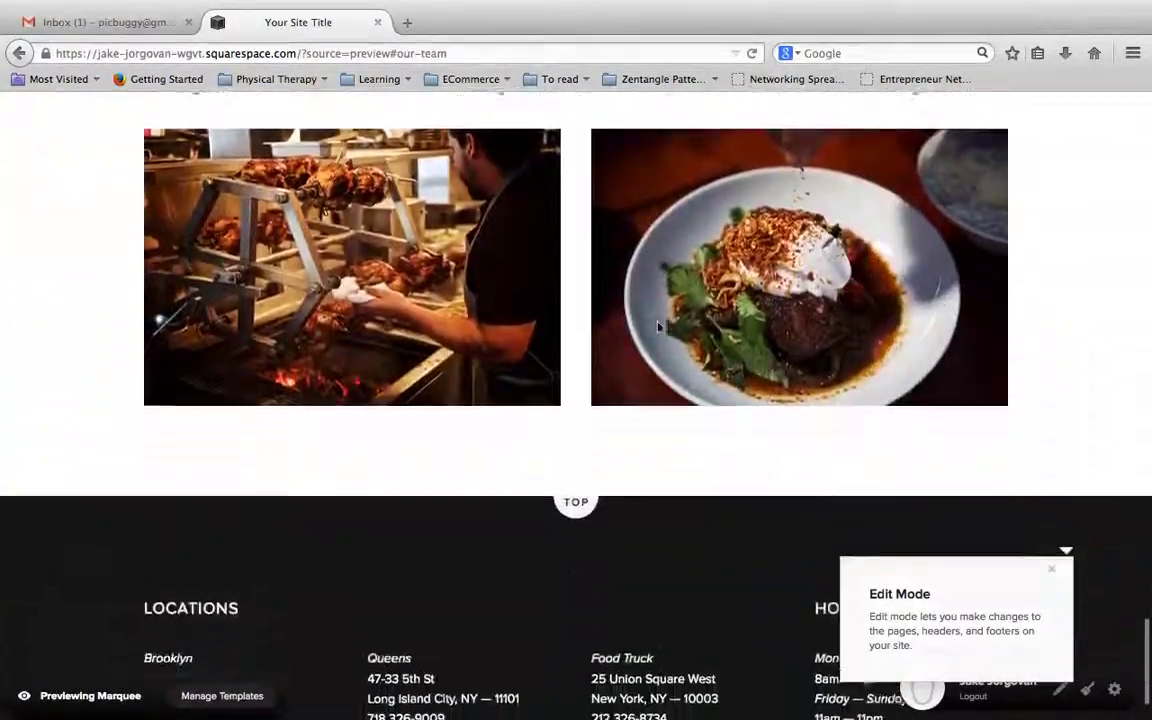
scroll(660, 330, up, 15)
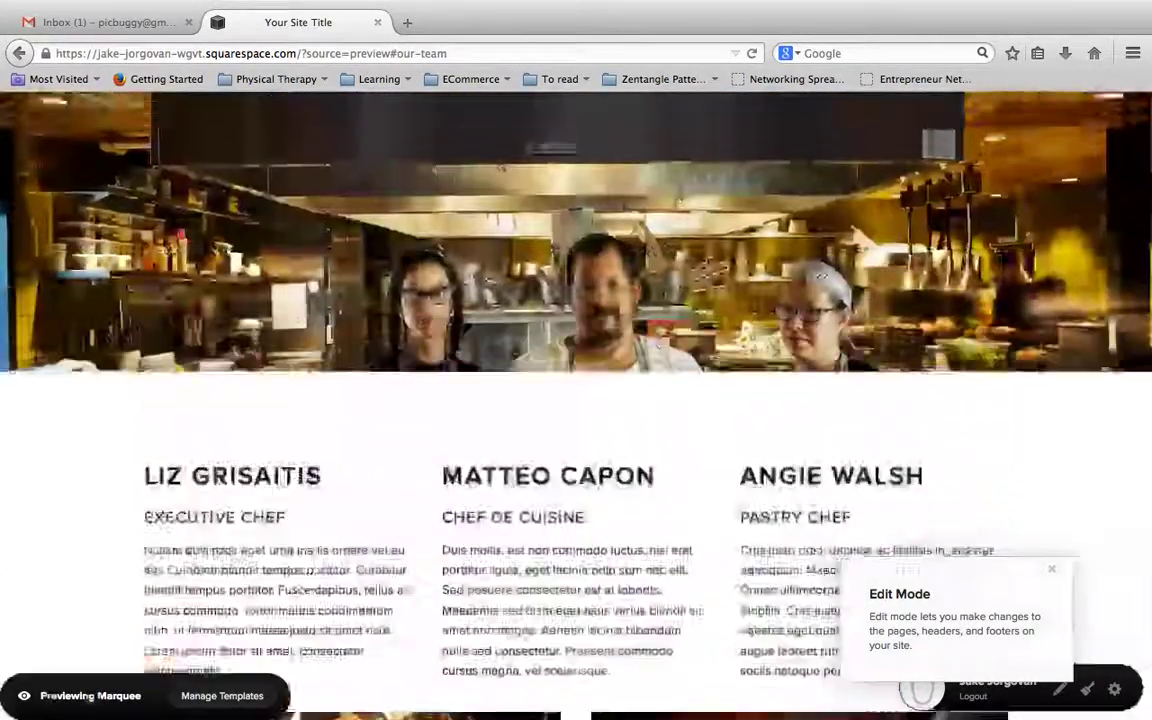
scroll(658, 327, up, 10)
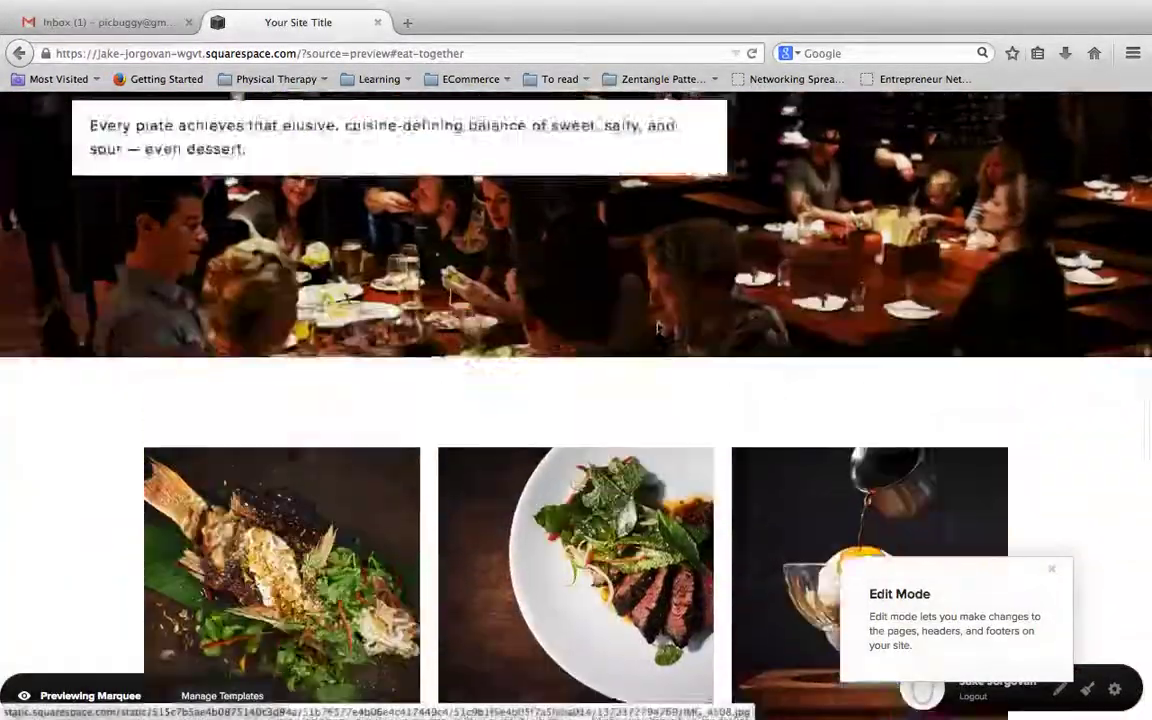
scroll(658, 327, up, 5)
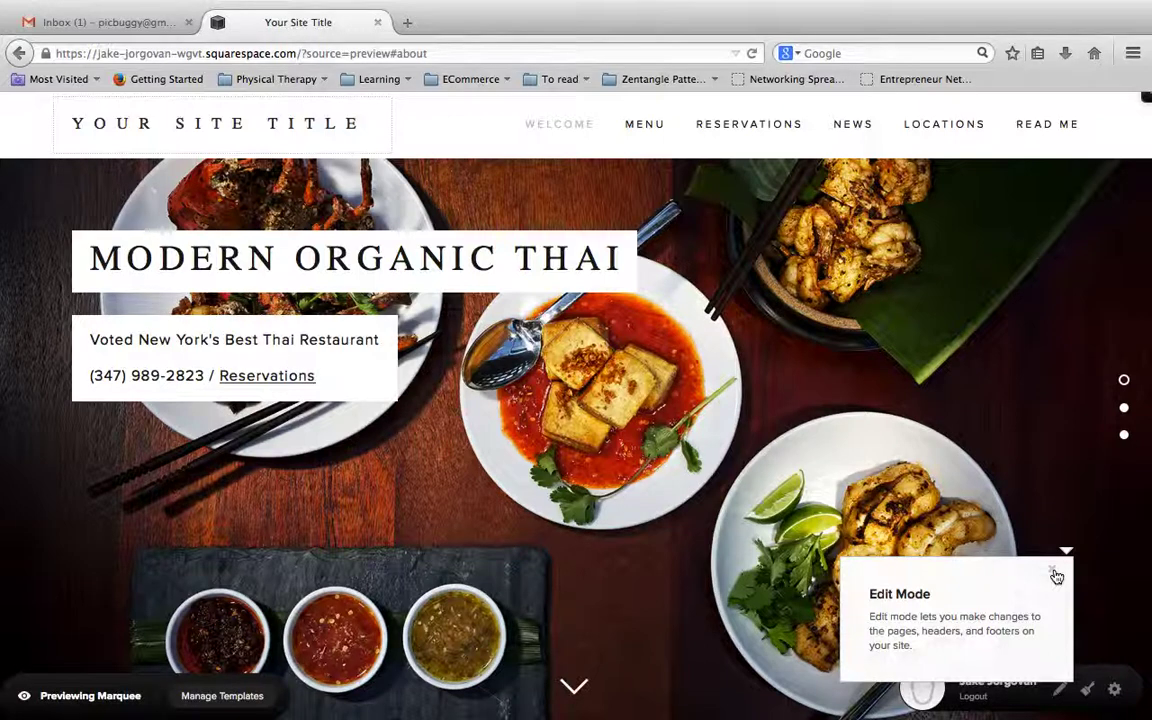
Dismiss the Edit Mode tip and return to Manage Templates, where Marquee shows as previewing
click(1054, 573)
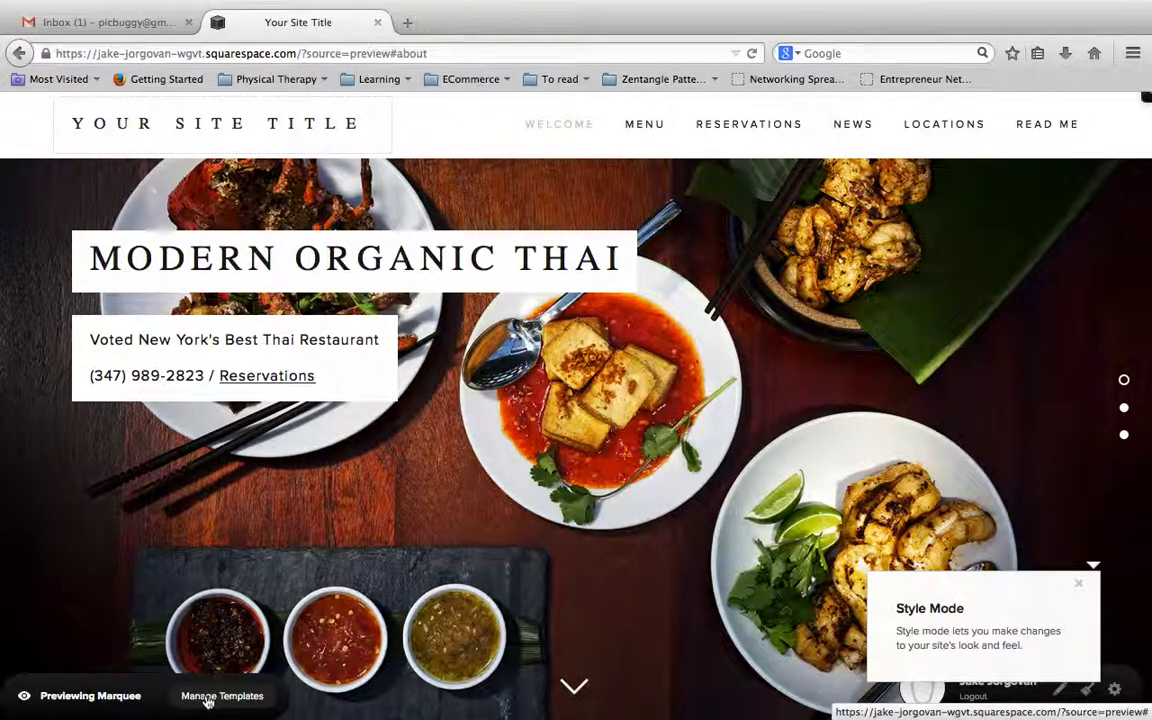
click(207, 697)
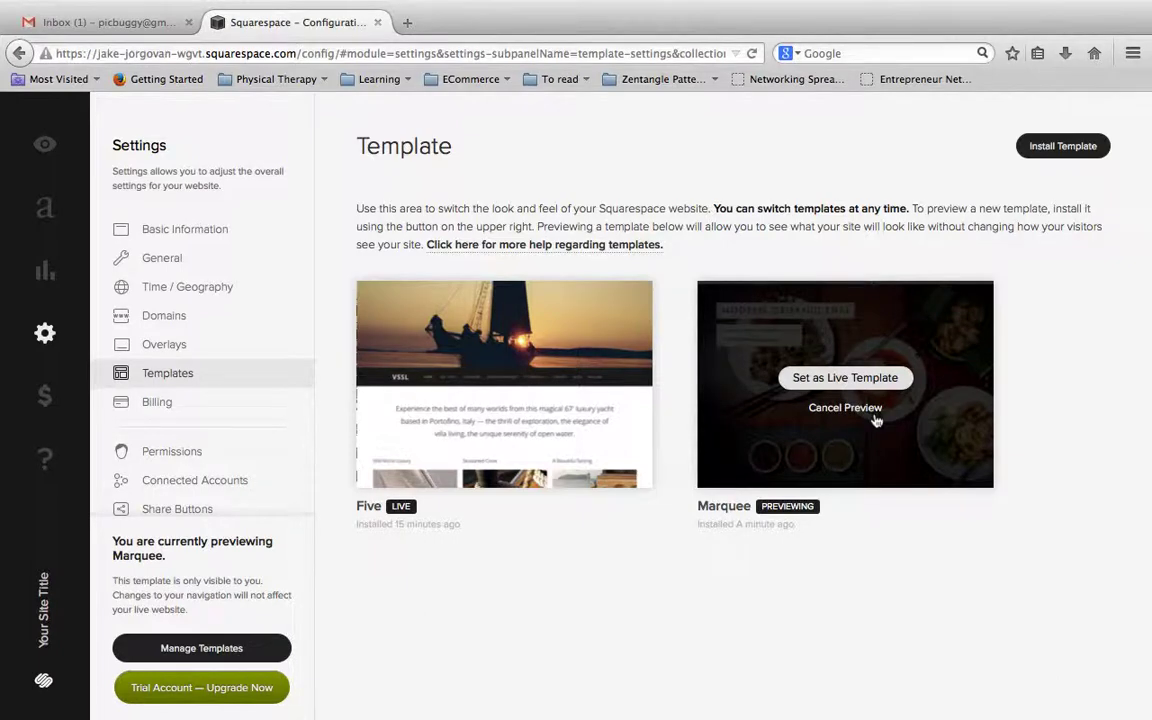
Cancel the Marquee preview, keeping Five live and Marquee installed
click(874, 415)
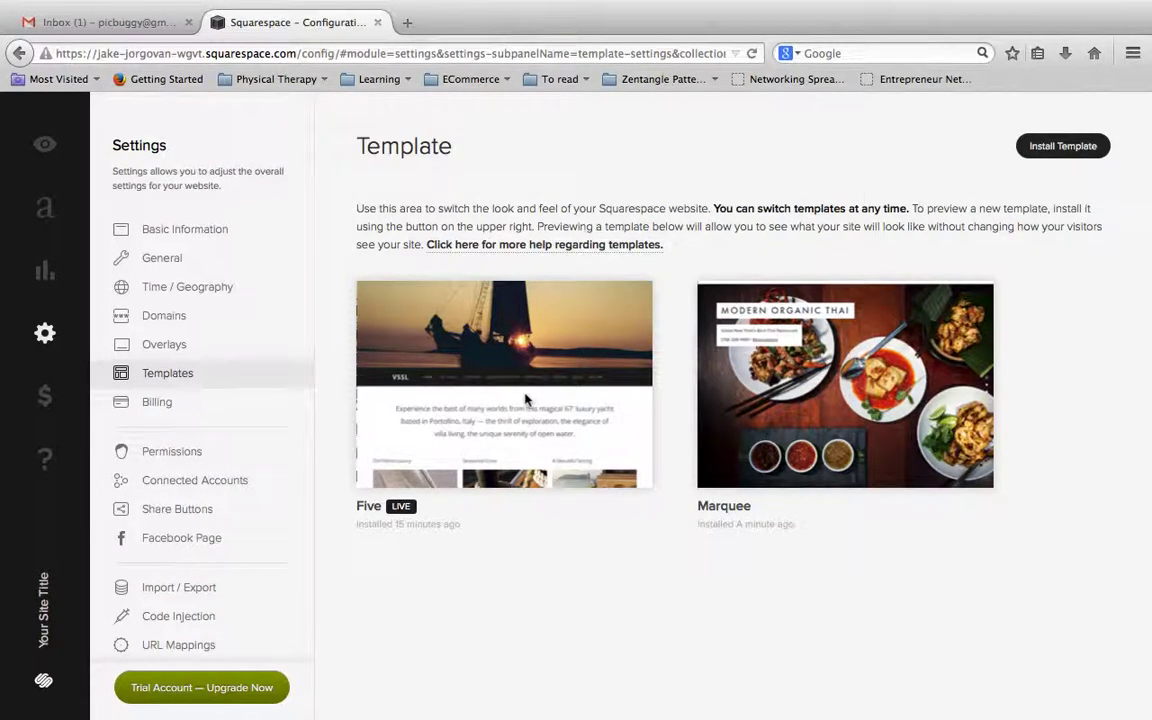
mouse_move(820, 420)
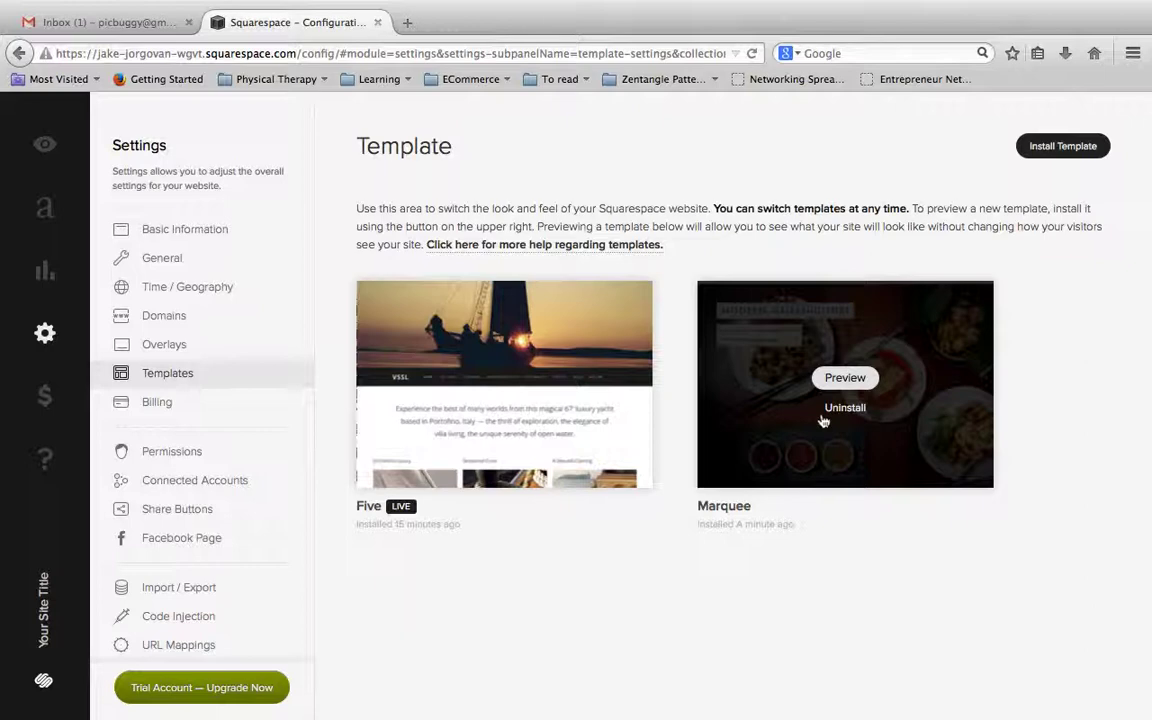